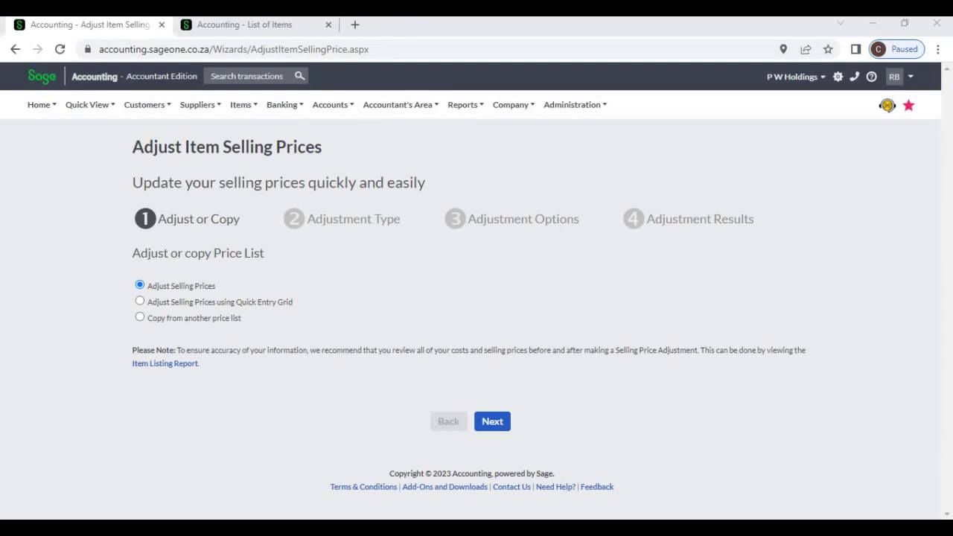
# Step: Open item K001 from the list of items and check its exclusive selling prices in the Retail and Wholesale price lists
pyautogui.click(246, 25)
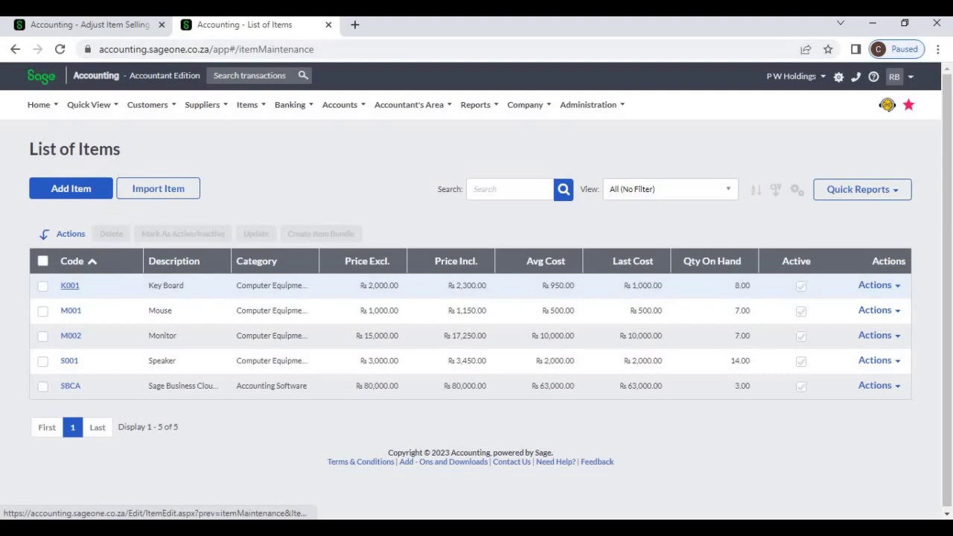
pyautogui.click(69, 285)
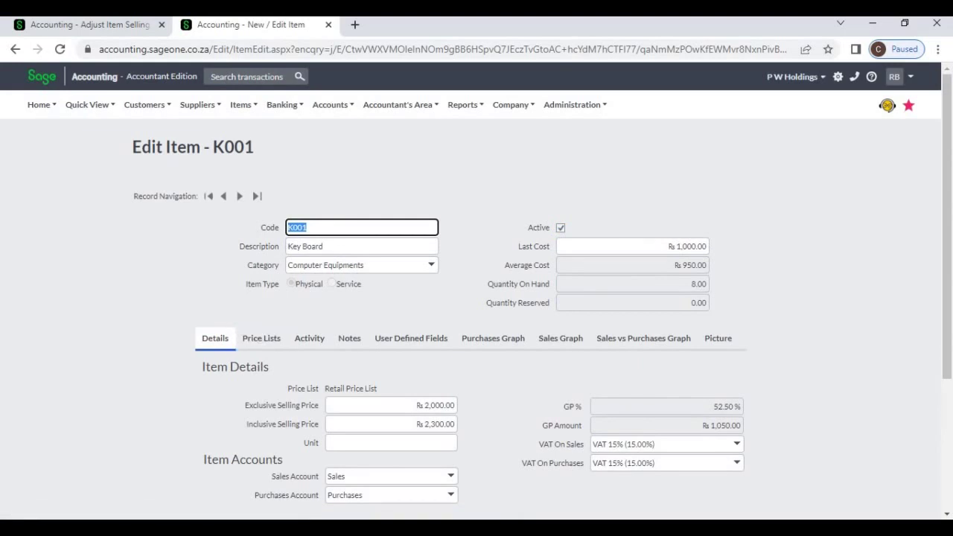
pyautogui.click(428, 406)
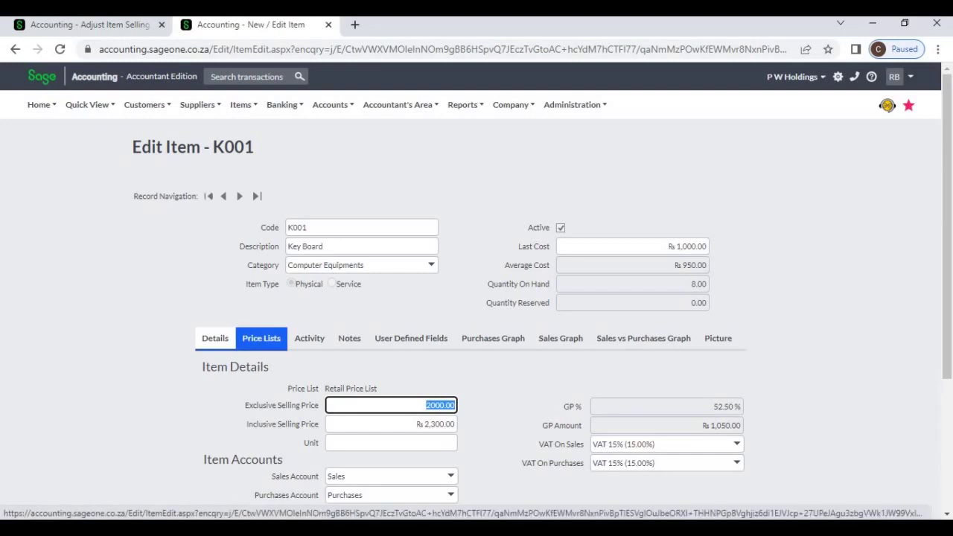
pyautogui.click(261, 338)
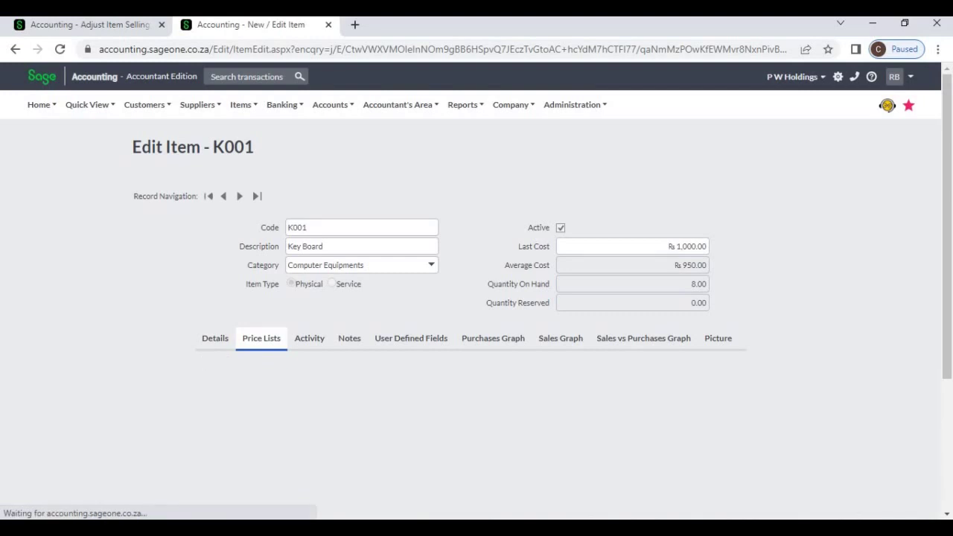
pyautogui.scroll(-1, 477, 291)
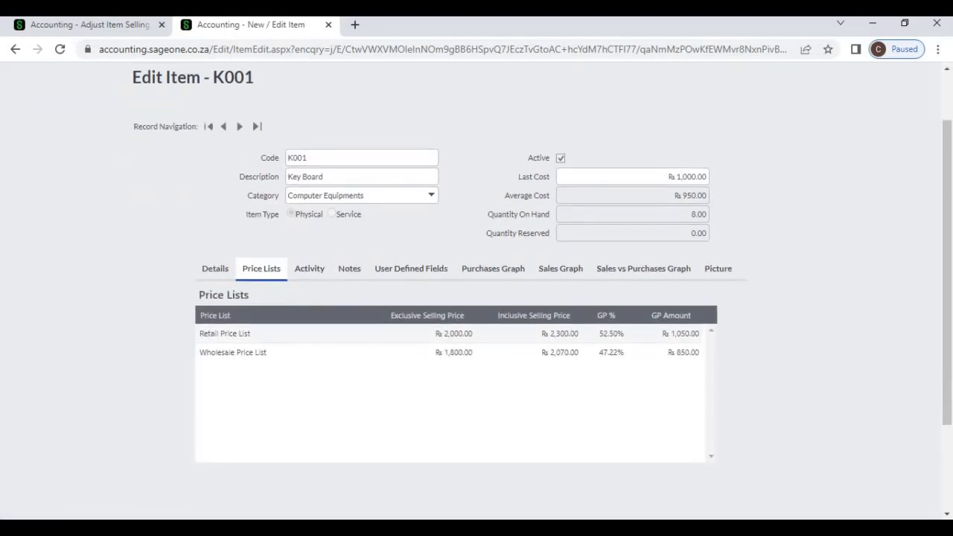
pyautogui.click(445, 333)
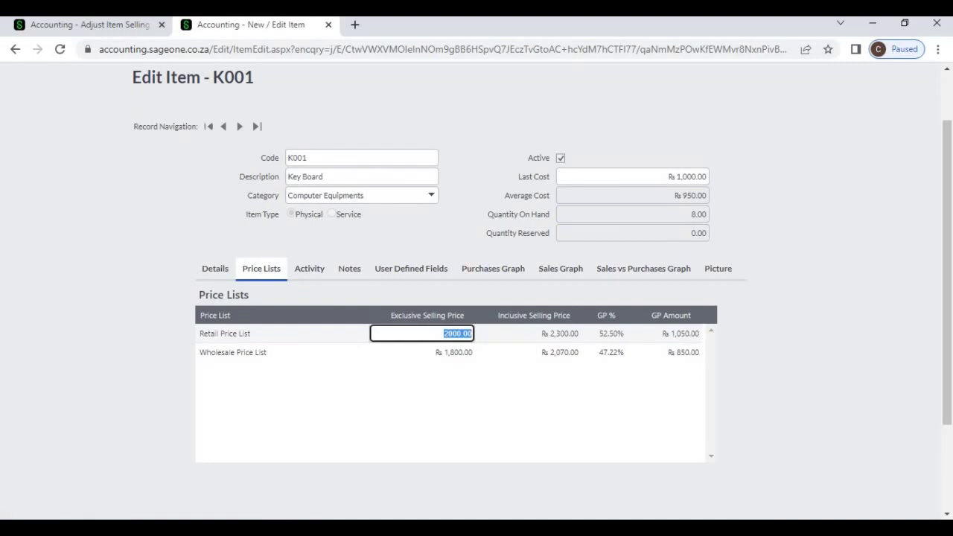
pyautogui.click(439, 353)
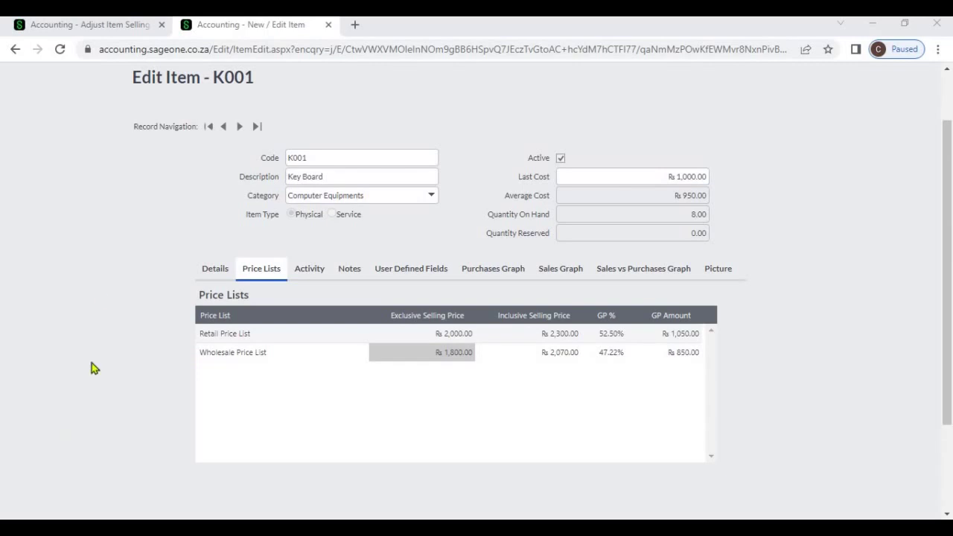
# Step: Go through the Adjust Selling Prices wizard for all price lists, based on selling price, and review its adjustment options and percentage setting
pyautogui.click(100, 30)
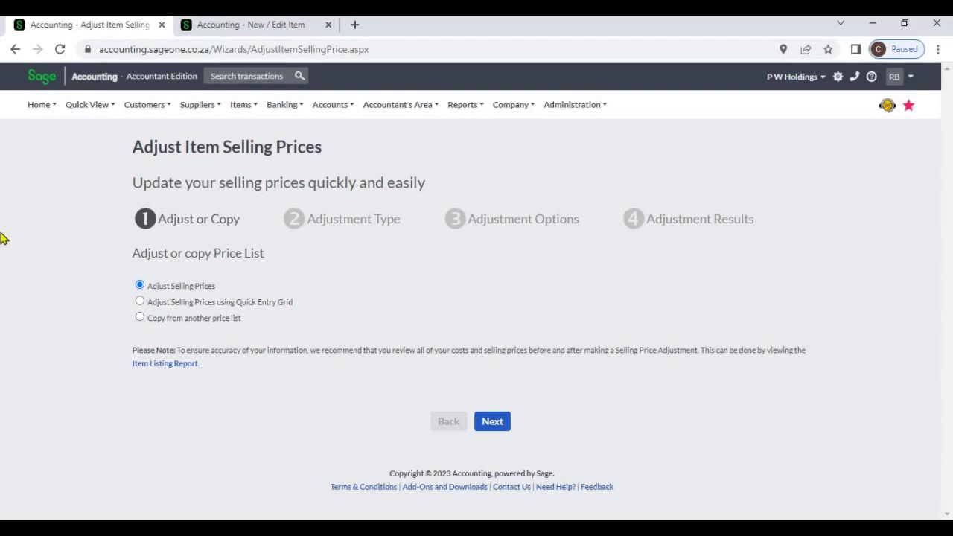
pyautogui.click(240, 108)
pyautogui.moveTo(254, 175)
pyautogui.click(501, 421)
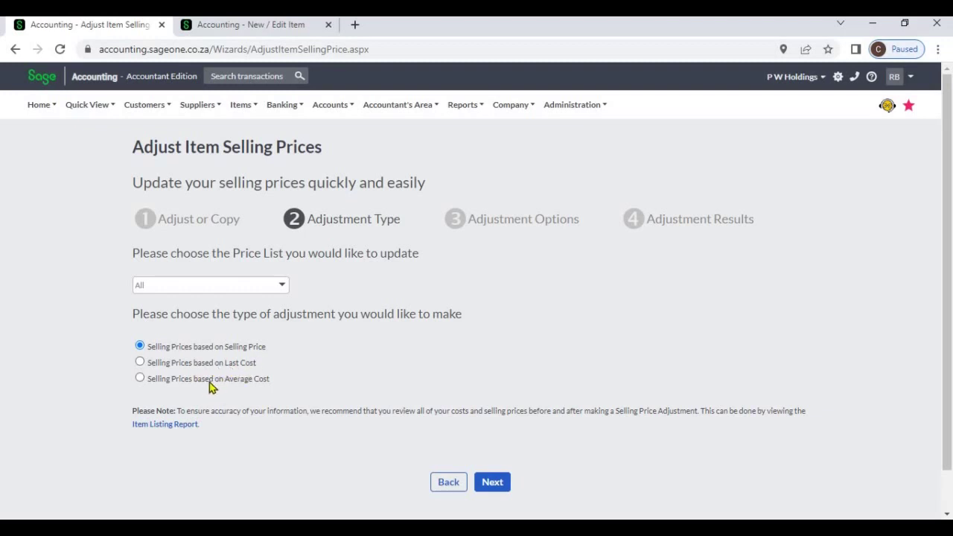
pyautogui.click(494, 485)
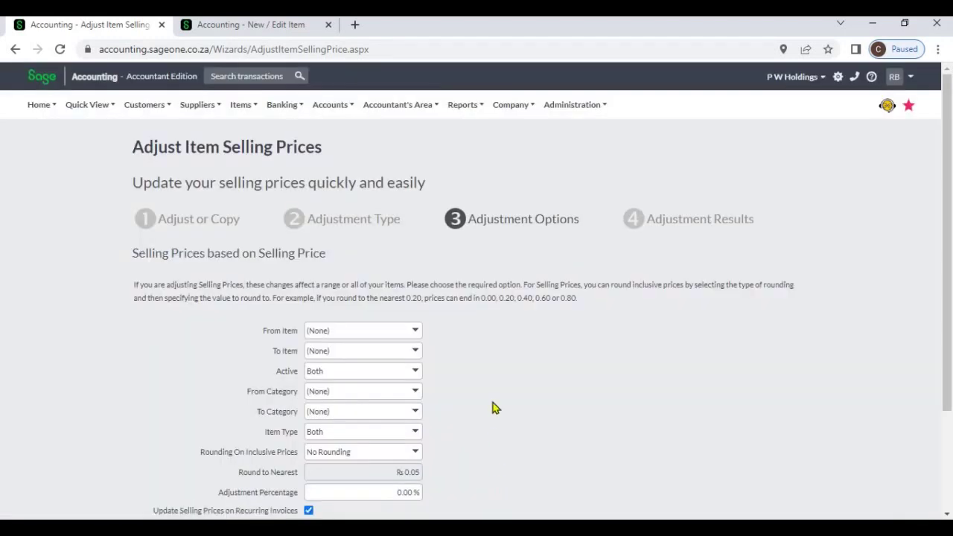
pyautogui.scroll(-1, 492, 407)
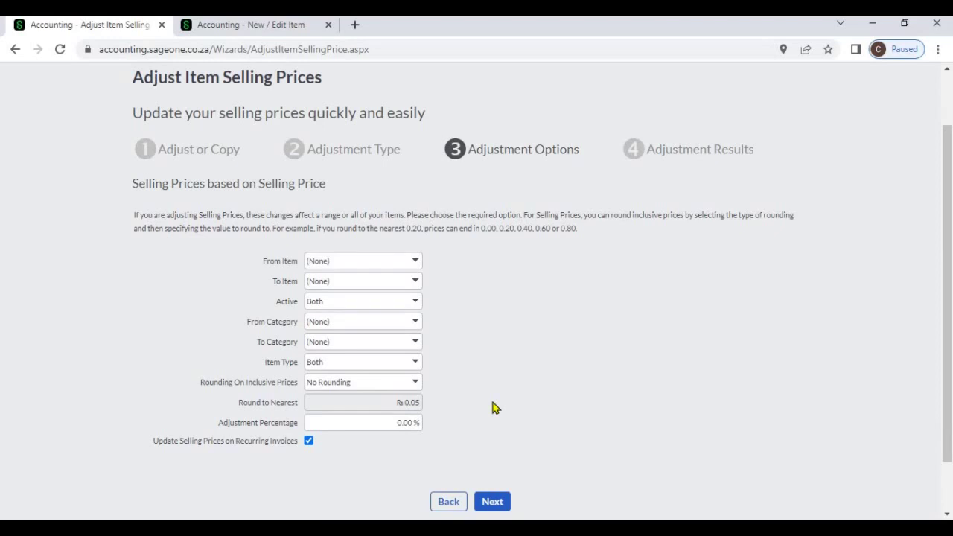
pyautogui.click(372, 428)
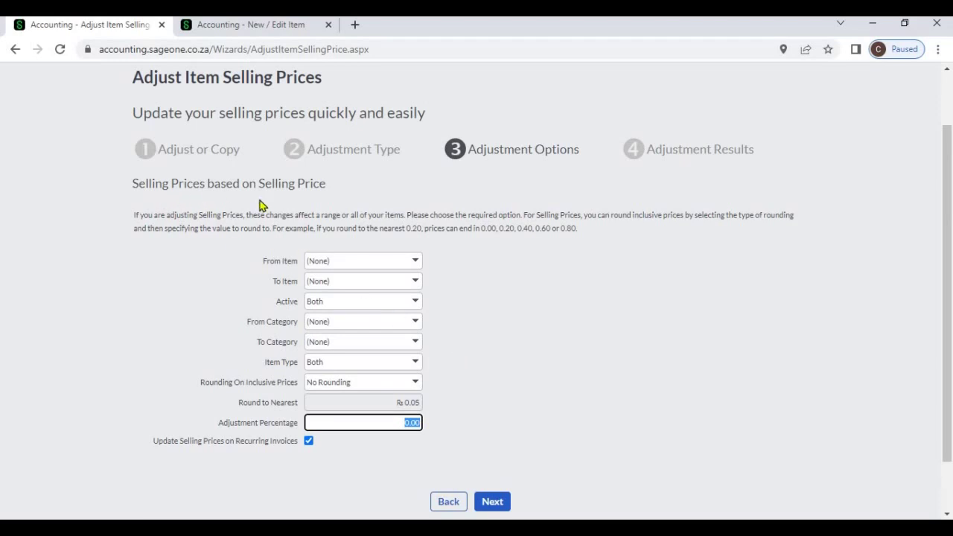
pyautogui.scroll(1, 313, 186)
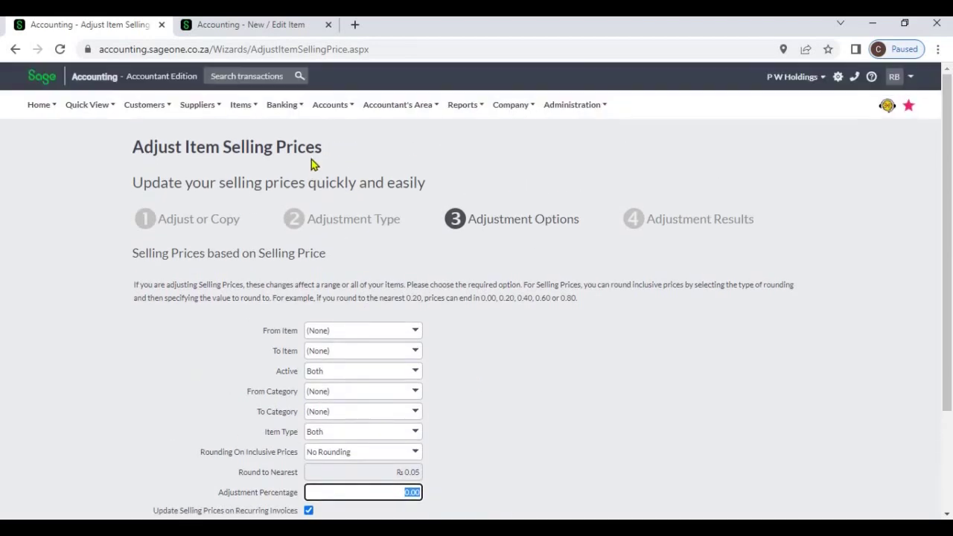
# Step: Restart the item selling price adjustment using the Quick Entry Grid method
pyautogui.click(240, 115)
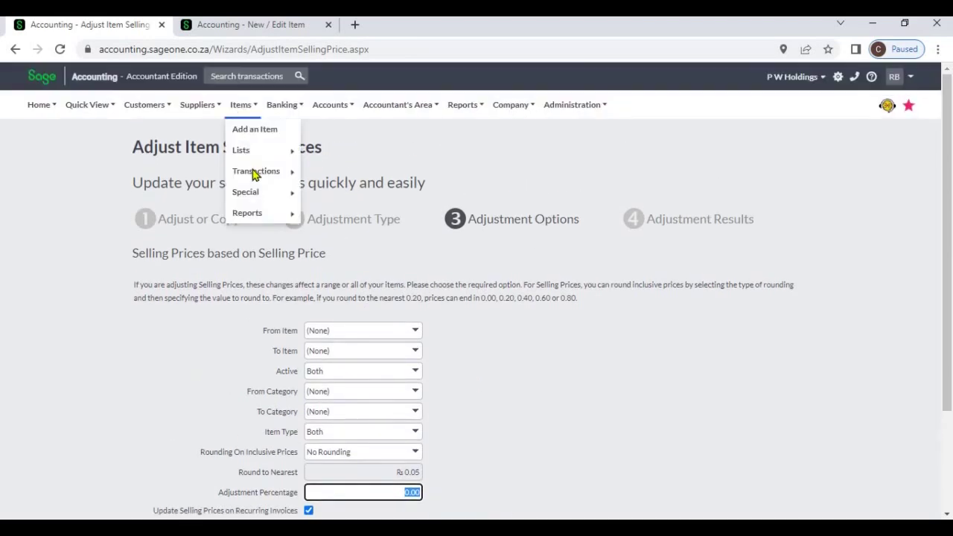
pyautogui.moveTo(254, 173)
pyautogui.click(353, 193)
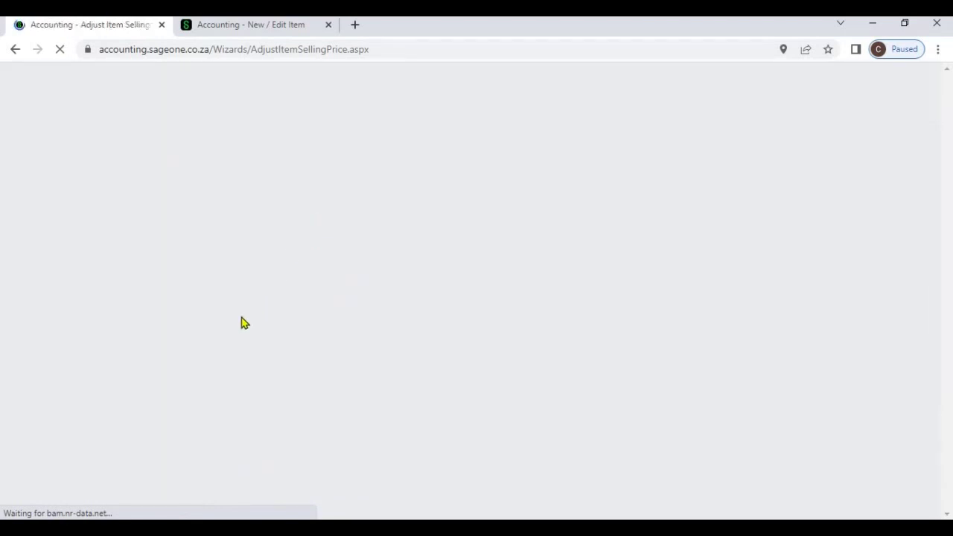
pyautogui.click(192, 305)
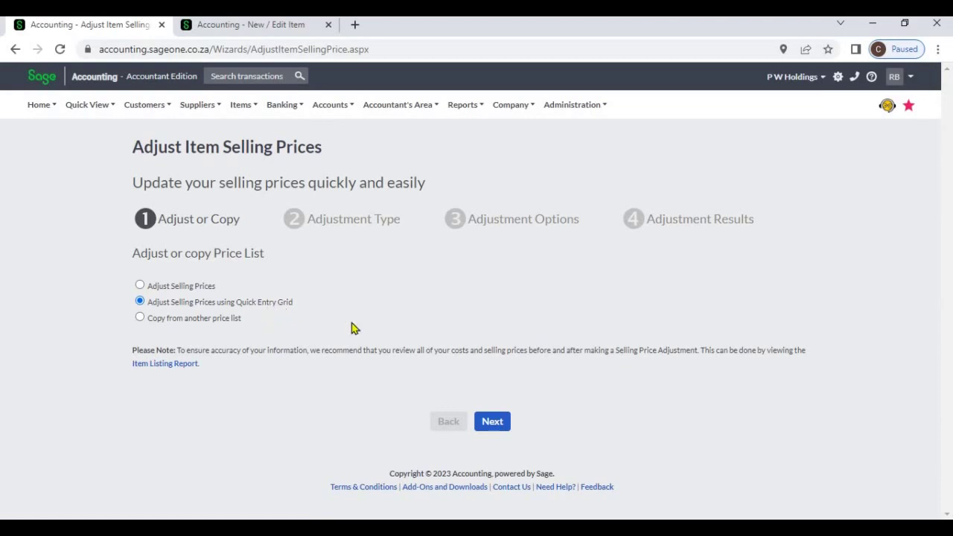
pyautogui.click(493, 423)
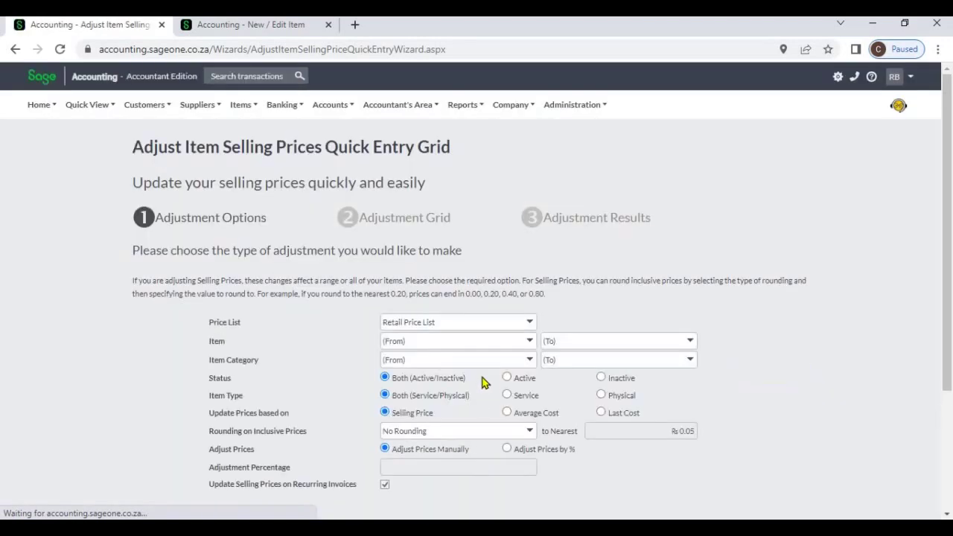
# Step: Load the Retail Price List into the adjustment grid with manual pricing and inspect the new exclusive prices for keyboard, mouse and monitor
pyautogui.scroll(-1, 479, 421)
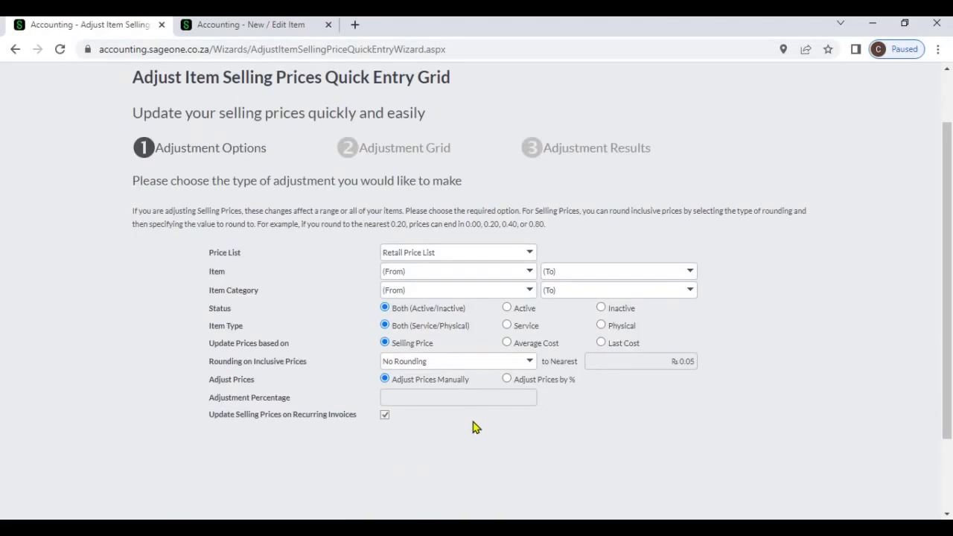
pyautogui.scroll(-2, 472, 428)
pyautogui.click(491, 437)
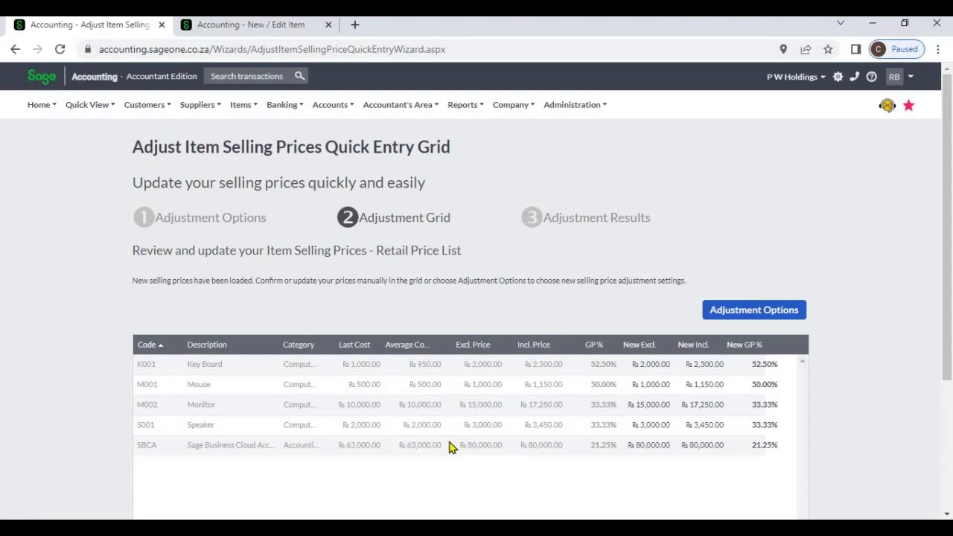
pyautogui.click(654, 365)
pyautogui.click(652, 386)
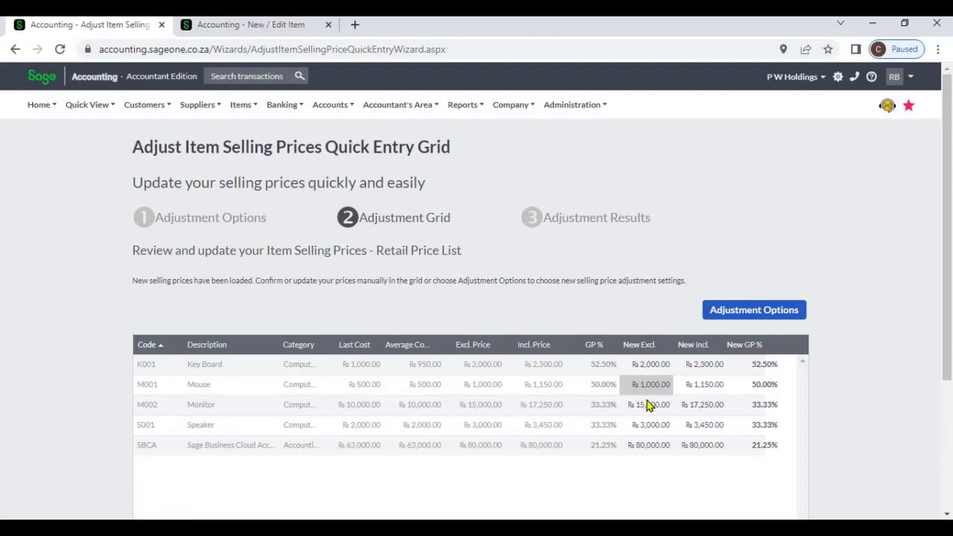
pyautogui.click(647, 410)
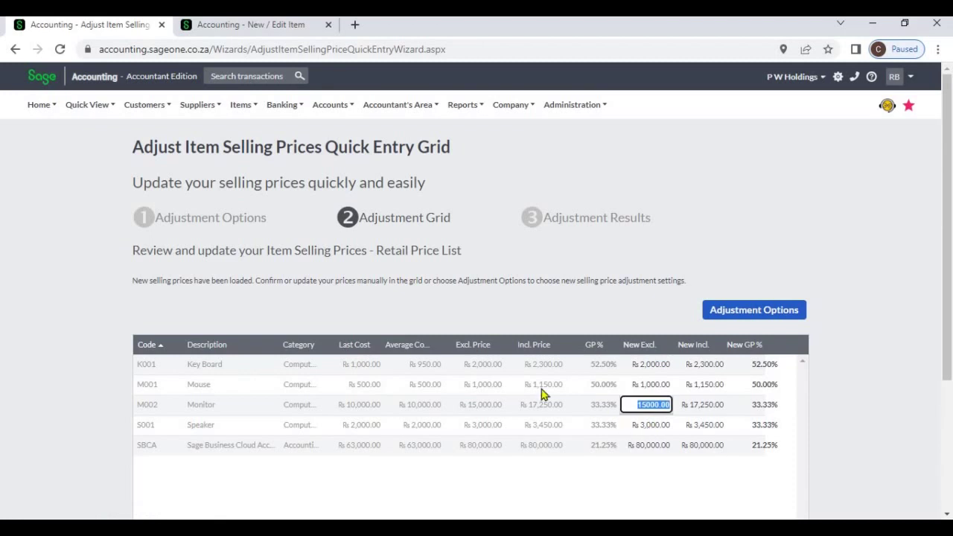
# Step: Restart the item selling price adjustment with the option to copy from another price list
pyautogui.click(243, 108)
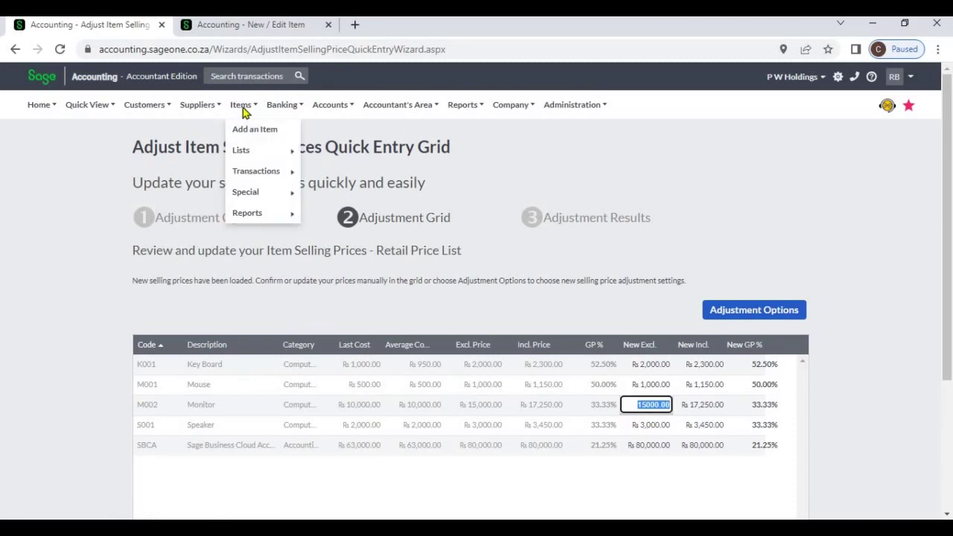
pyautogui.moveTo(257, 171)
pyautogui.click(338, 195)
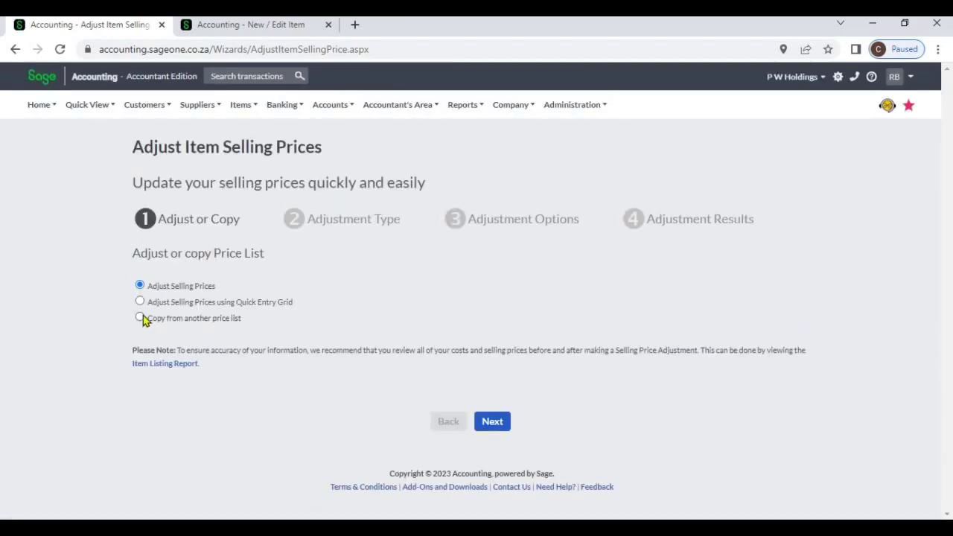
pyautogui.click(142, 318)
pyautogui.click(493, 423)
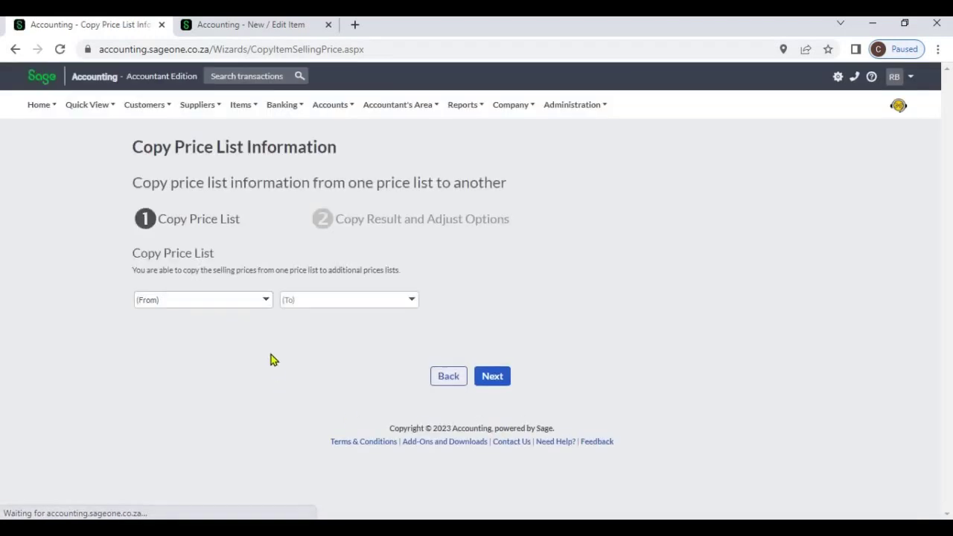
# Step: Set the price list copy to run from Retail Price List to Wholesale Price List
pyautogui.click(266, 303)
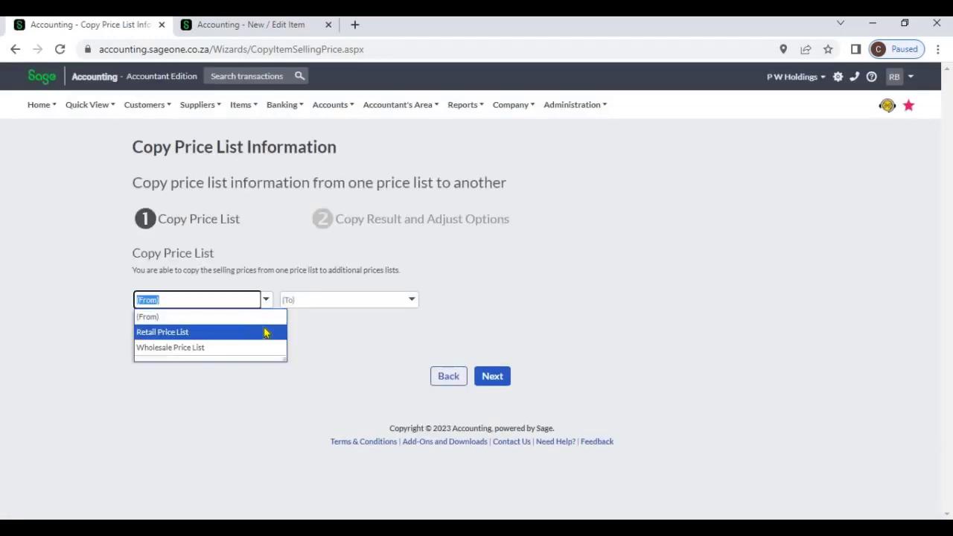
pyautogui.click(249, 332)
pyautogui.click(359, 304)
pyautogui.click(415, 335)
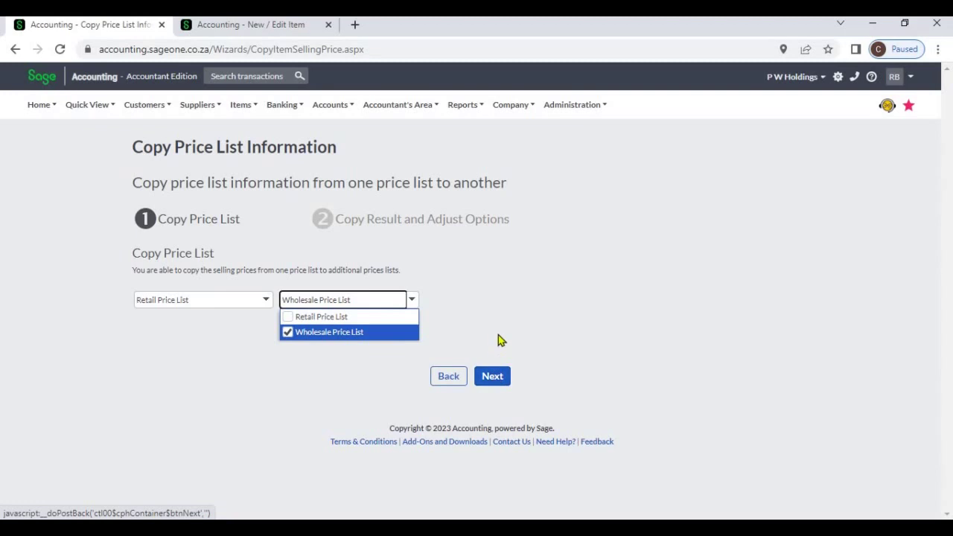
pyautogui.click(499, 335)
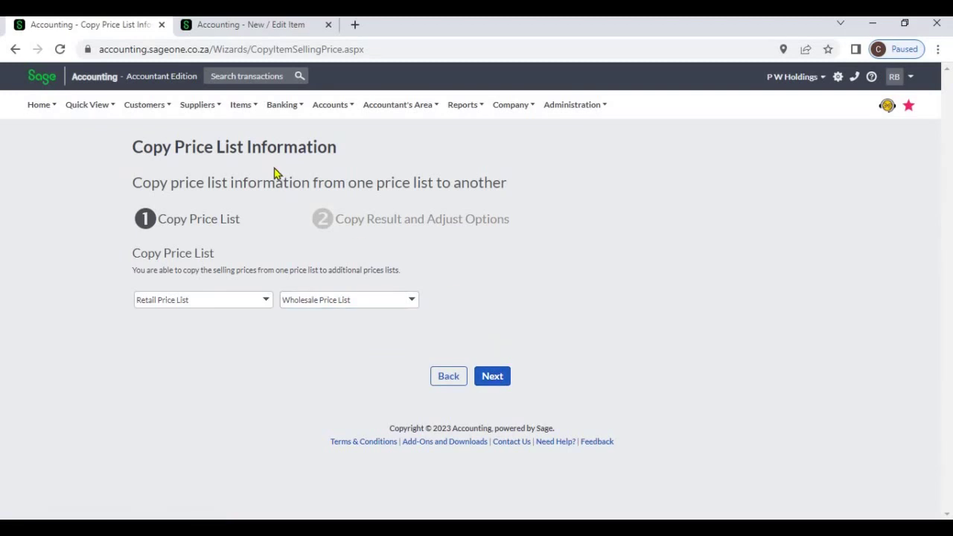
# Step: Restart the item selling price adjustment with the Adjust Selling Prices method and proceed to the adjustment type
pyautogui.click(247, 111)
pyautogui.moveTo(257, 171)
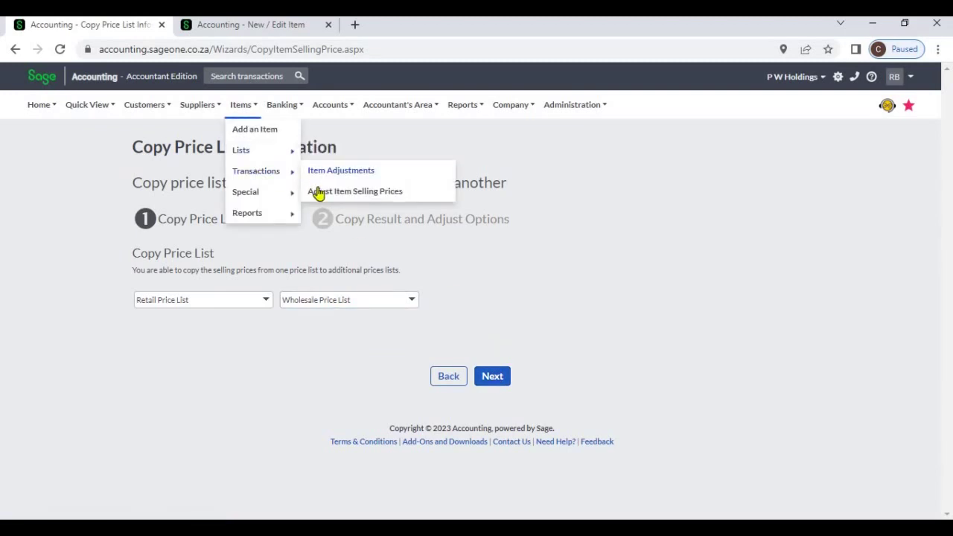
pyautogui.click(318, 192)
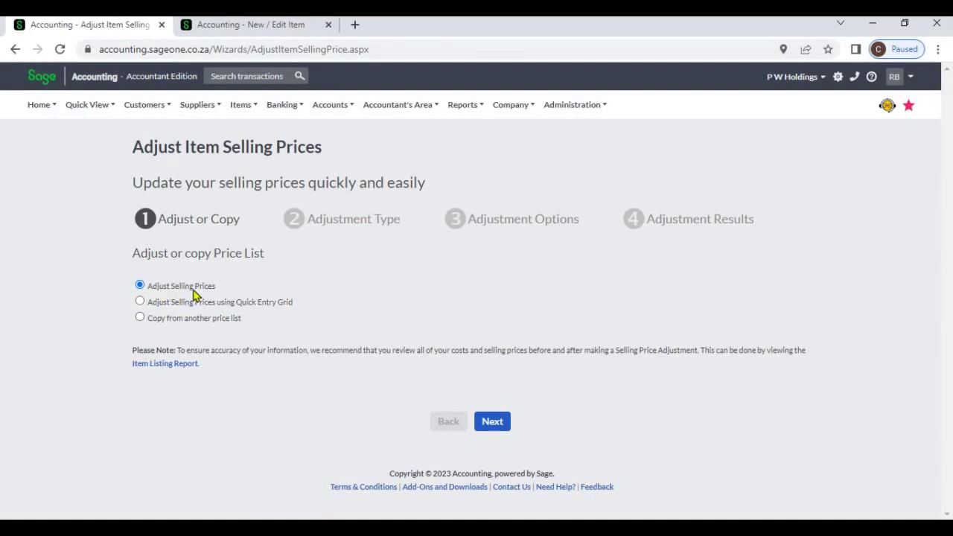
pyautogui.click(492, 421)
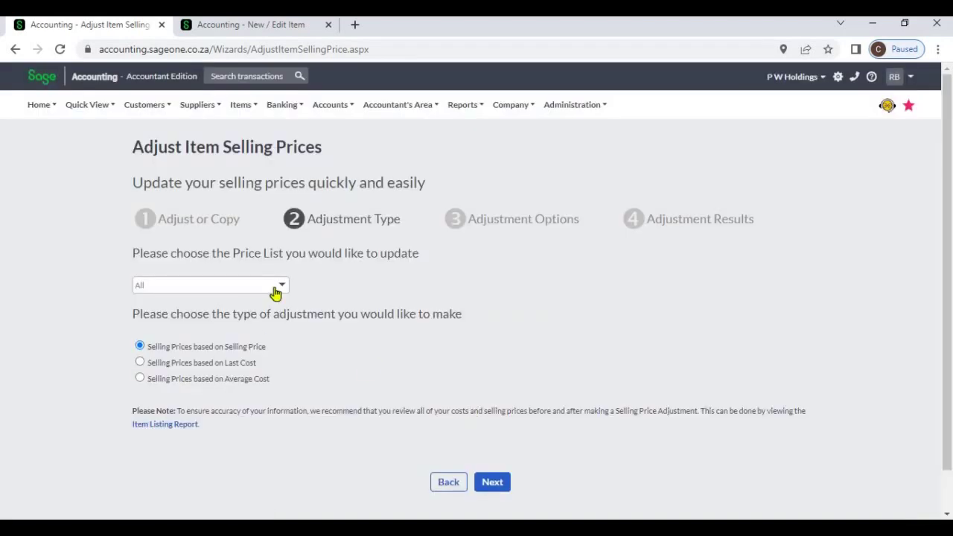
# Step: Keep all price lists and selling prices based on selling price, and continue to the adjustment options
pyautogui.click(274, 292)
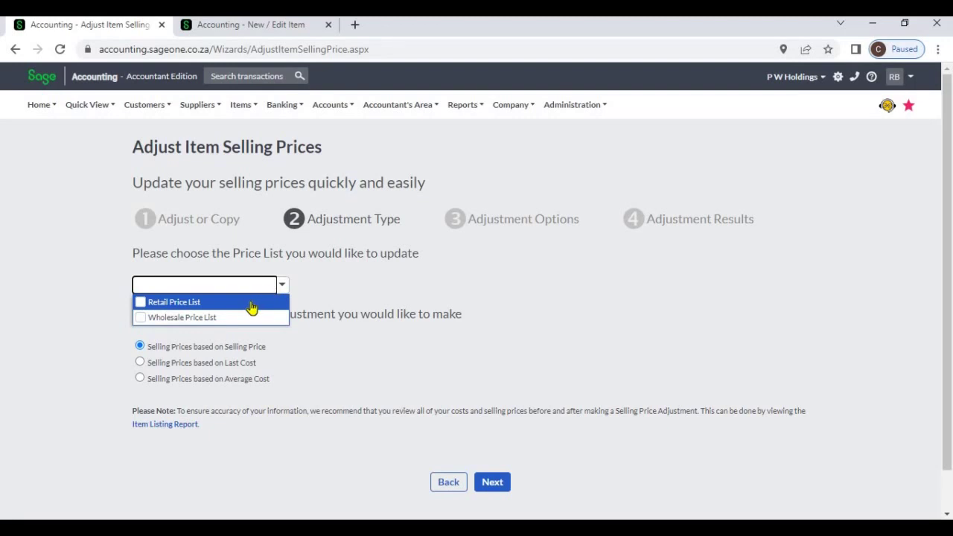
pyautogui.click(322, 291)
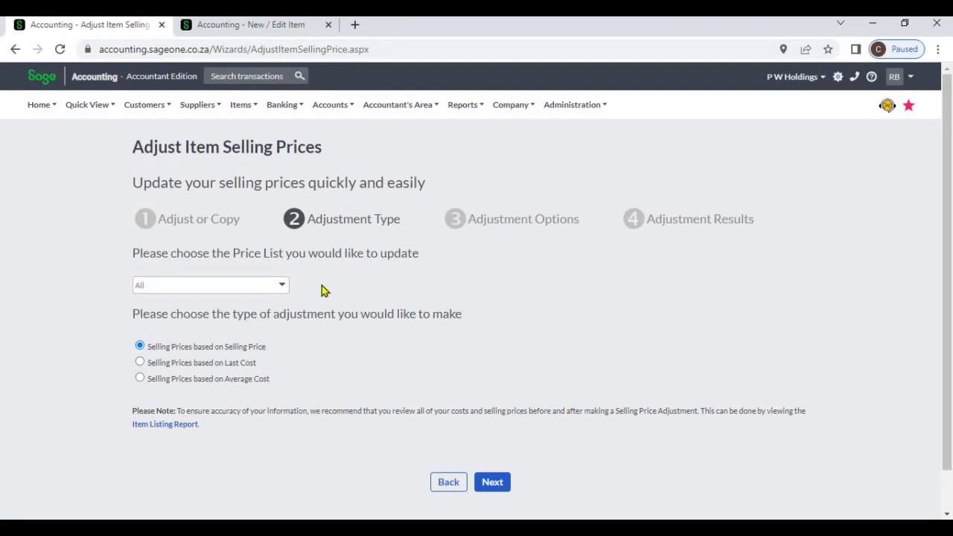
pyautogui.scroll(-1, 321, 291)
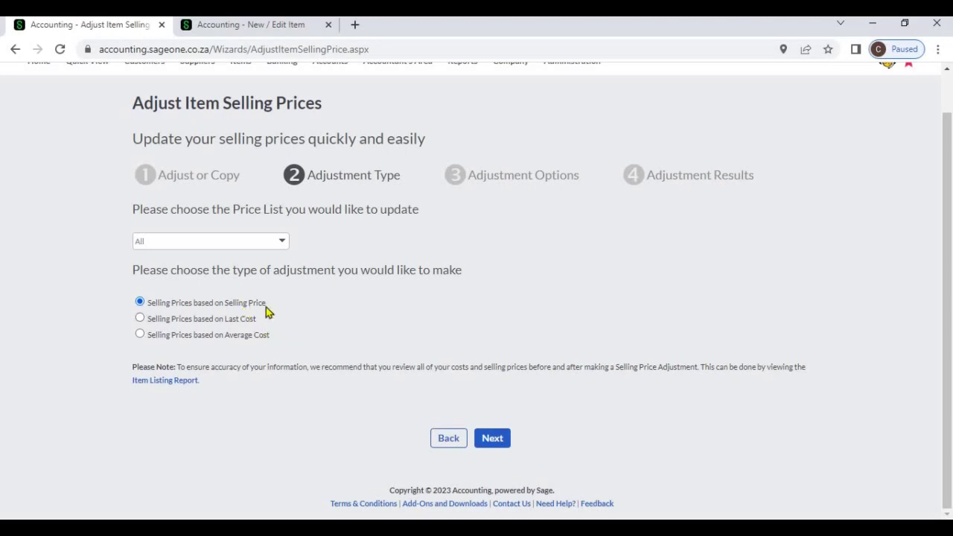
pyautogui.click(504, 442)
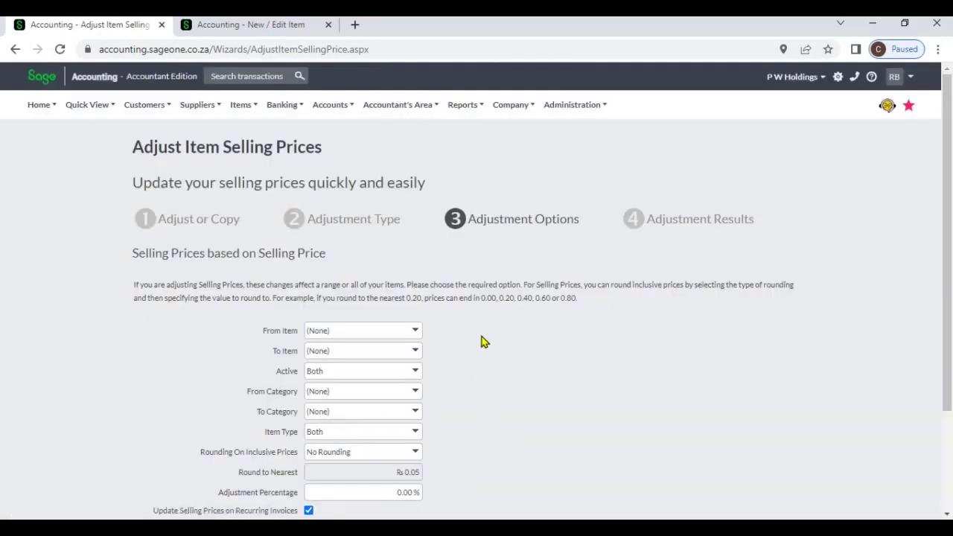
pyautogui.scroll(-2, 481, 349)
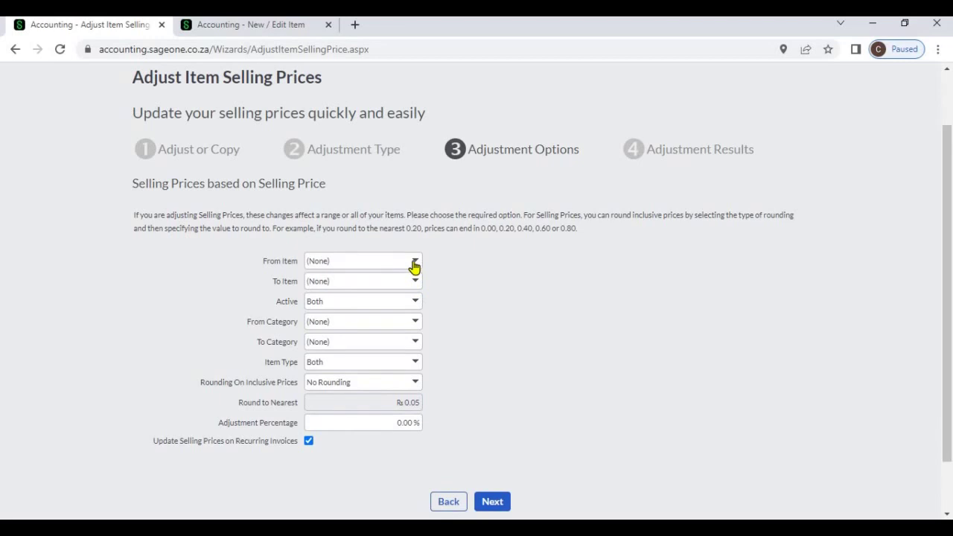
# Step: Try limiting the adjustment to items from K001 - Key Board to S001 - Speaker, and reset the item range to (None)
pyautogui.click(415, 267)
pyautogui.click(427, 272)
pyautogui.click(415, 265)
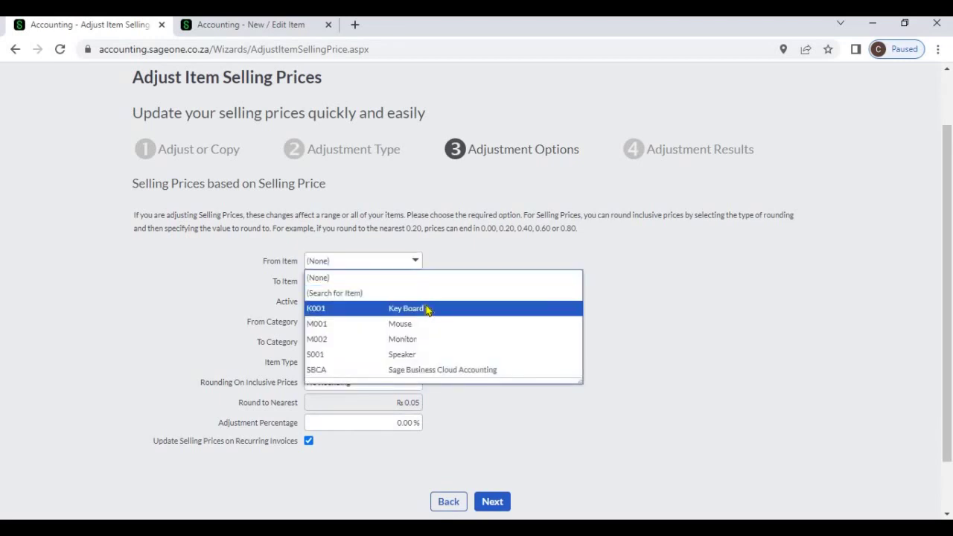
pyautogui.click(428, 307)
pyautogui.click(415, 285)
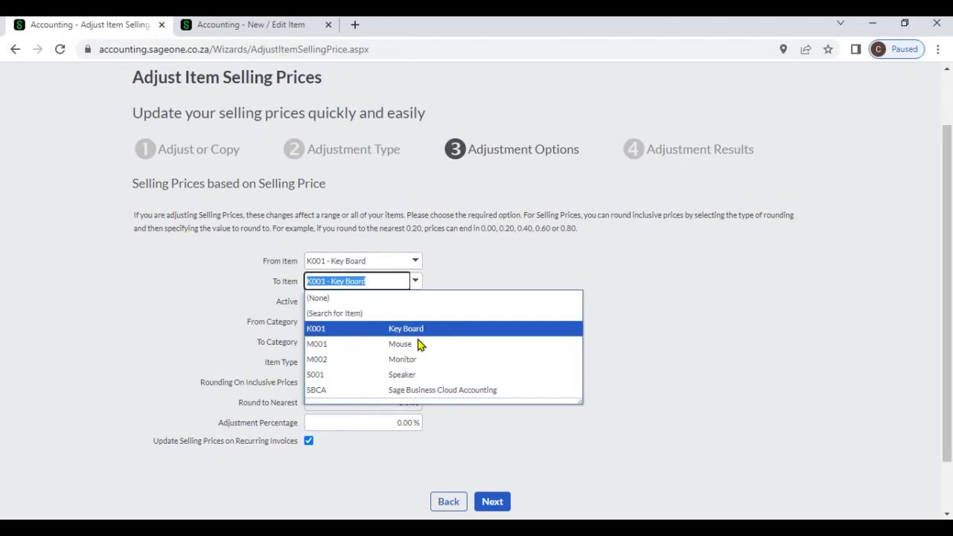
pyautogui.click(420, 373)
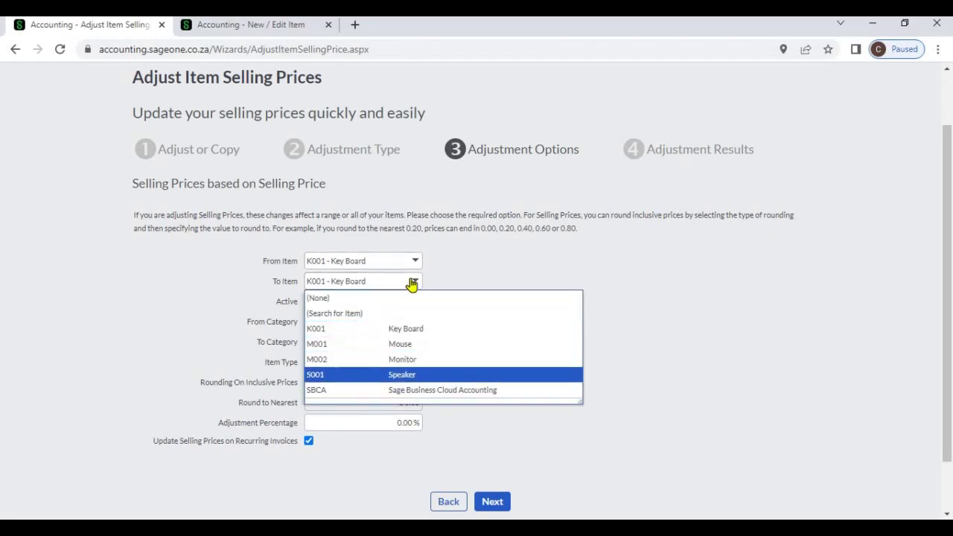
pyautogui.click(396, 264)
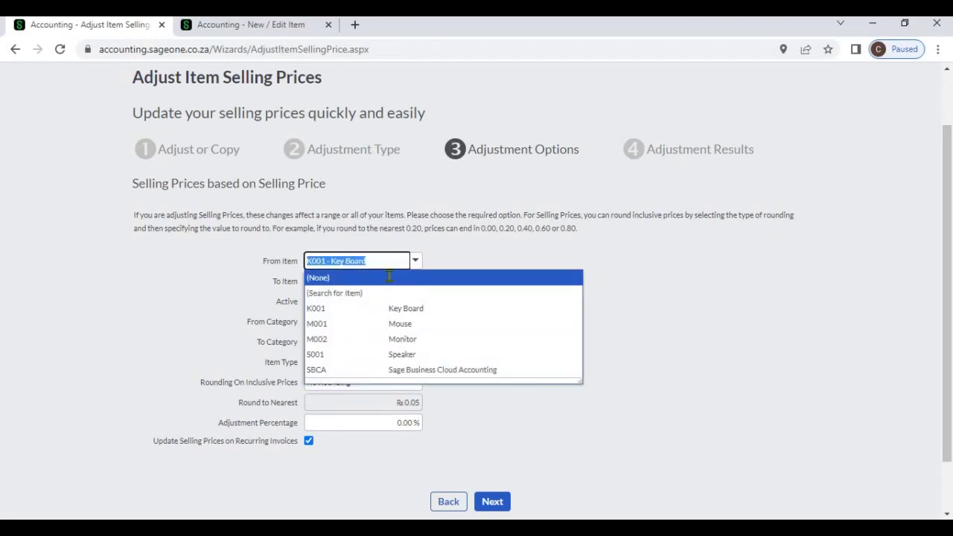
pyautogui.click(390, 279)
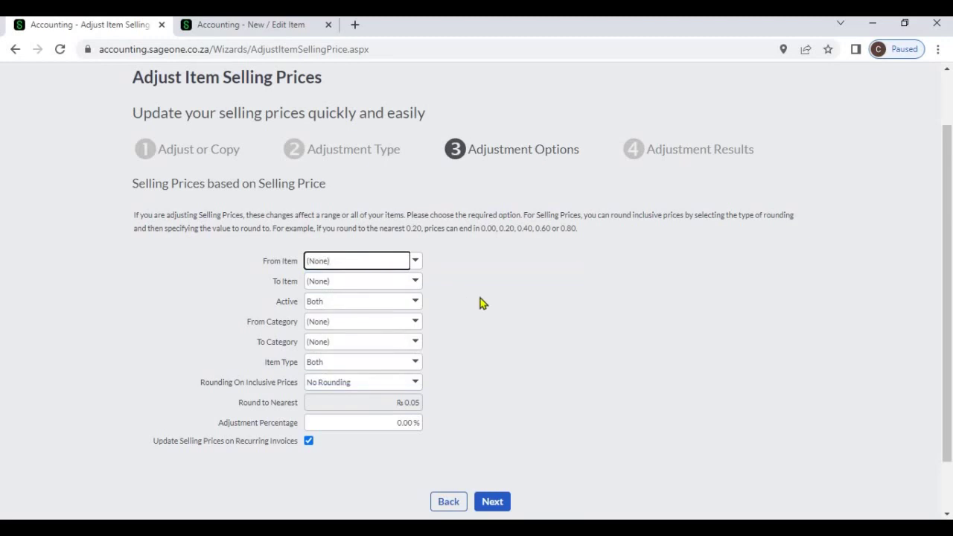
# Step: Check the Active filter choices, and try the Computer Equipments category range before resetting it to (None)
pyautogui.click(416, 303)
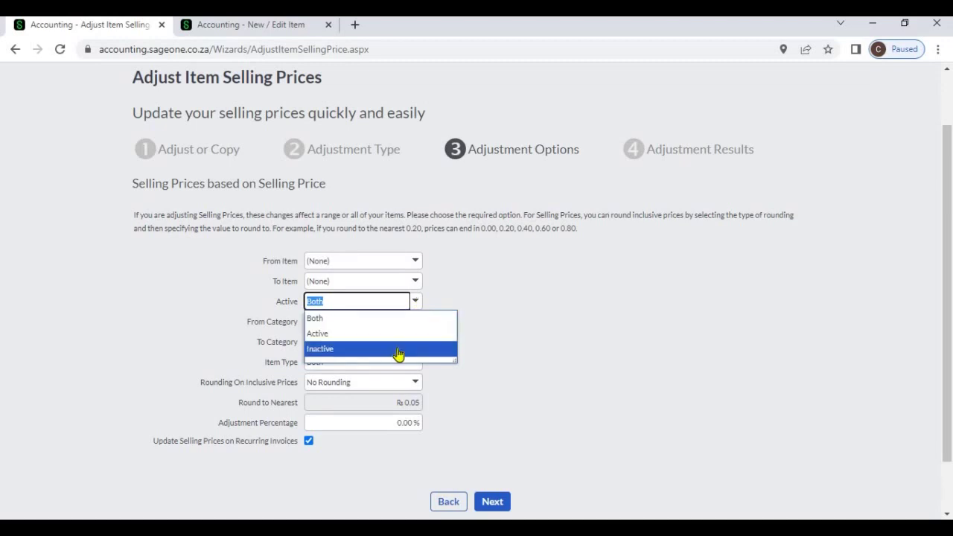
pyautogui.click(495, 321)
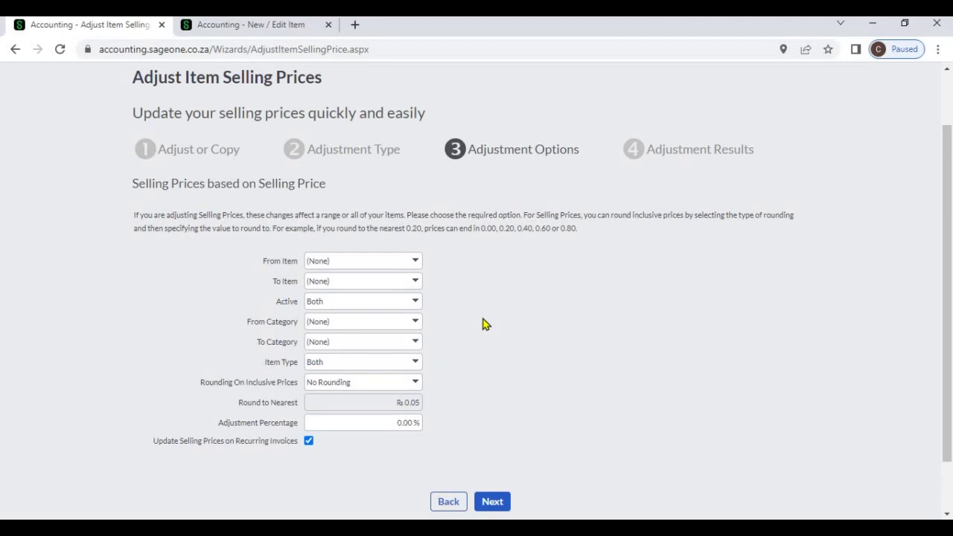
pyautogui.click(416, 323)
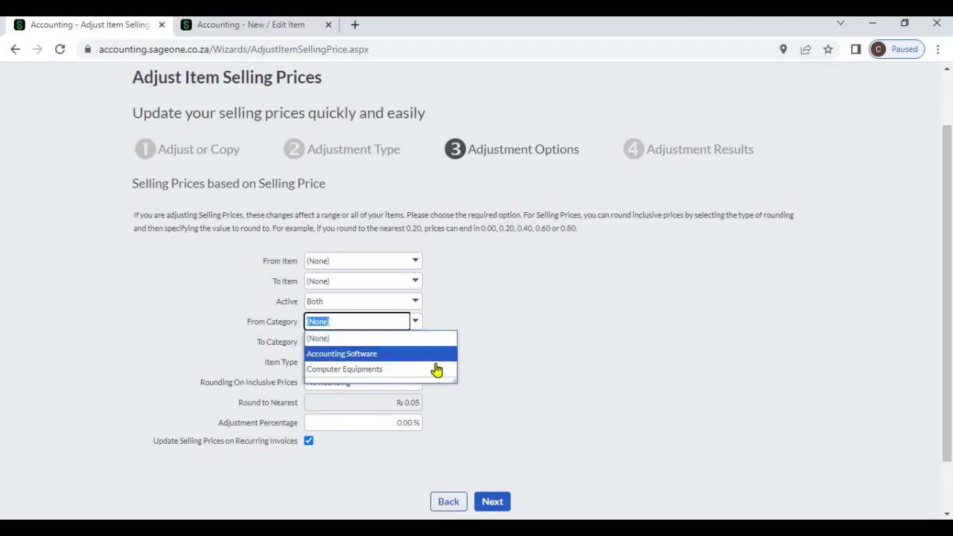
pyautogui.click(436, 370)
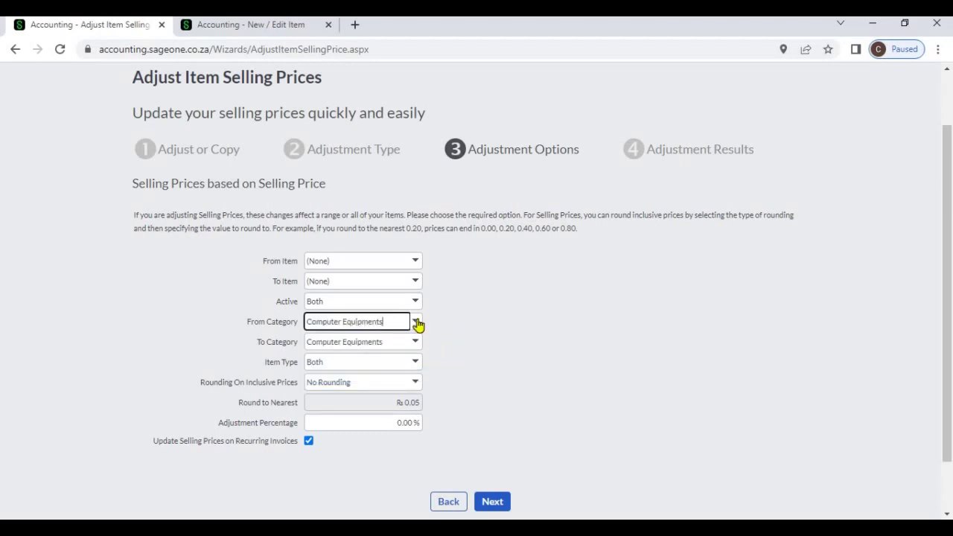
pyautogui.click(417, 323)
pyautogui.click(412, 341)
pyautogui.click(482, 337)
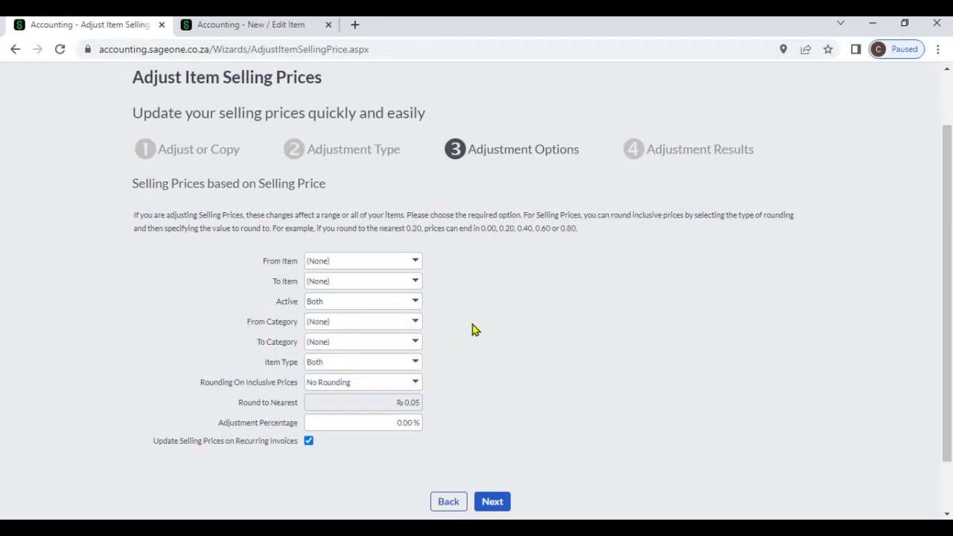
# Step: Review the available item types and the rounding choices for inclusive prices without changing them
pyautogui.scroll(-2, 467, 325)
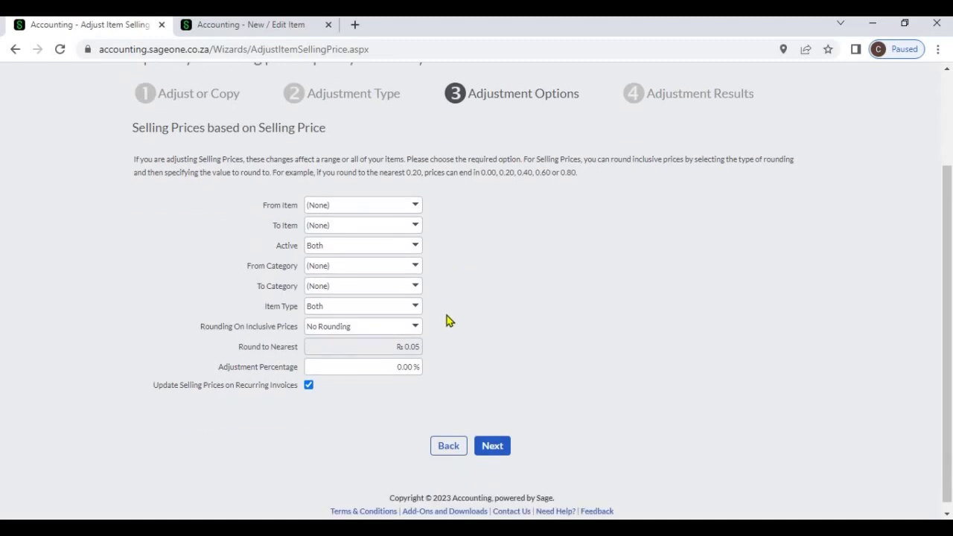
pyautogui.click(417, 303)
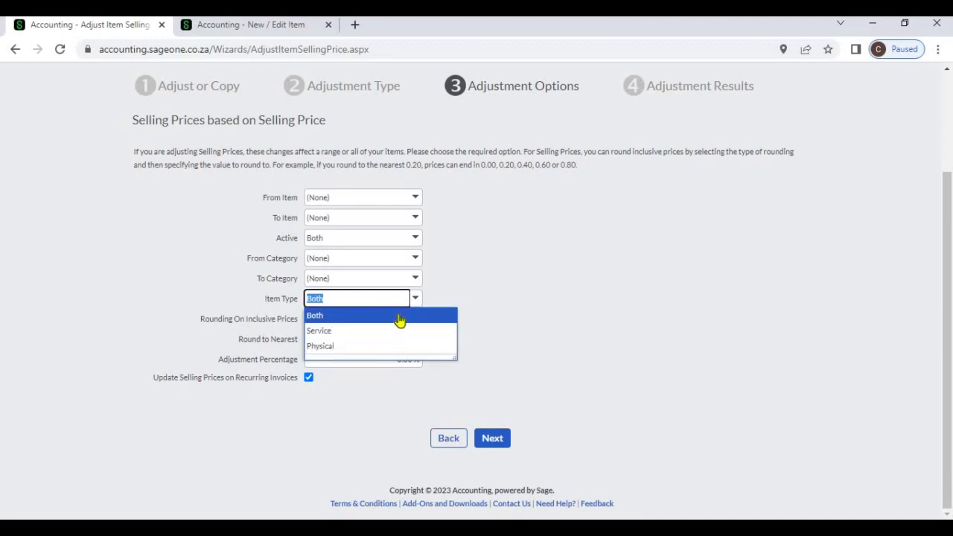
pyautogui.click(461, 298)
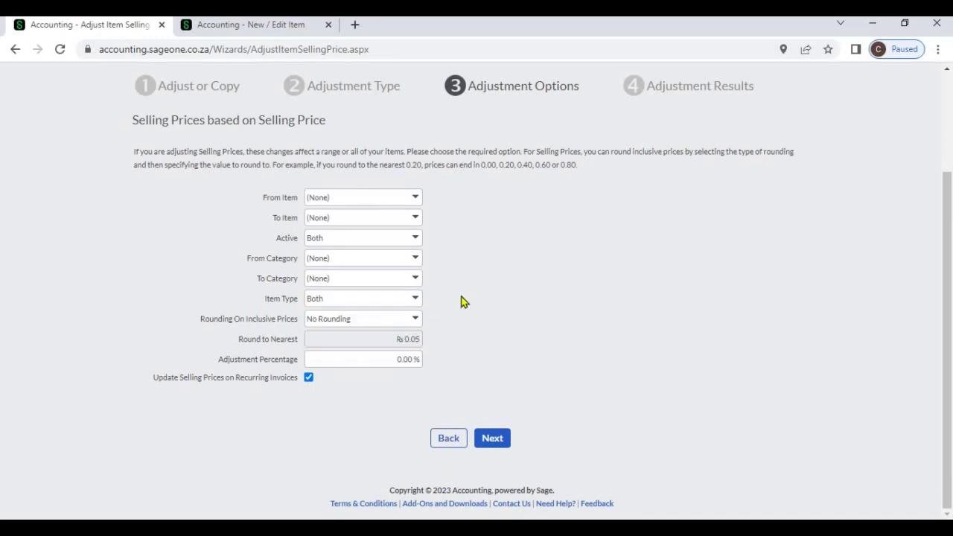
pyautogui.click(416, 324)
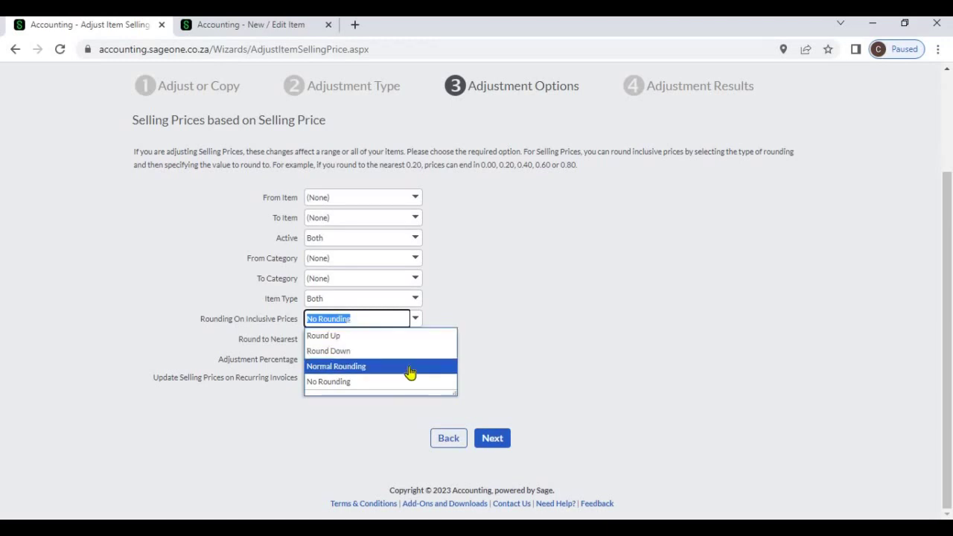
pyautogui.click(532, 344)
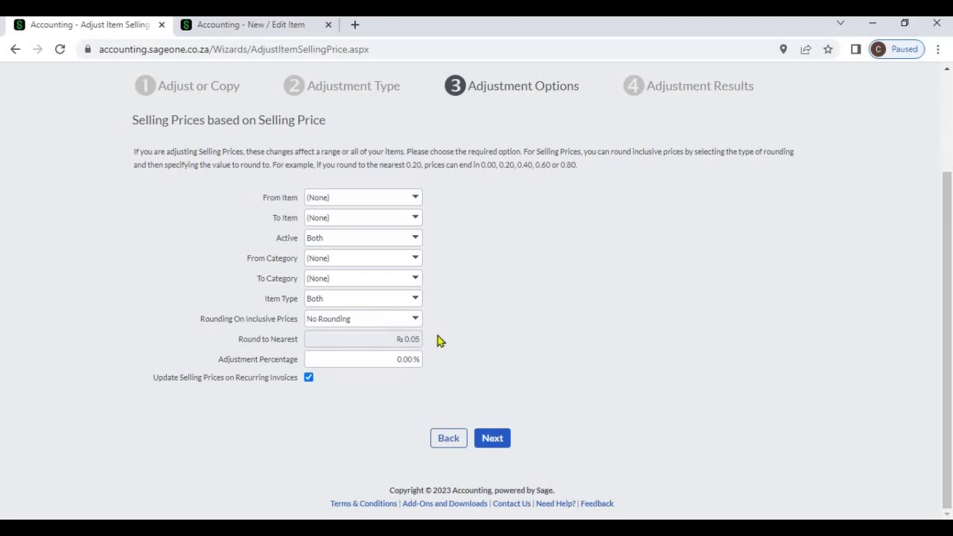
# Step: Try Round Down for inclusive prices, and set the rounding back to No Rounding
pyautogui.click(418, 323)
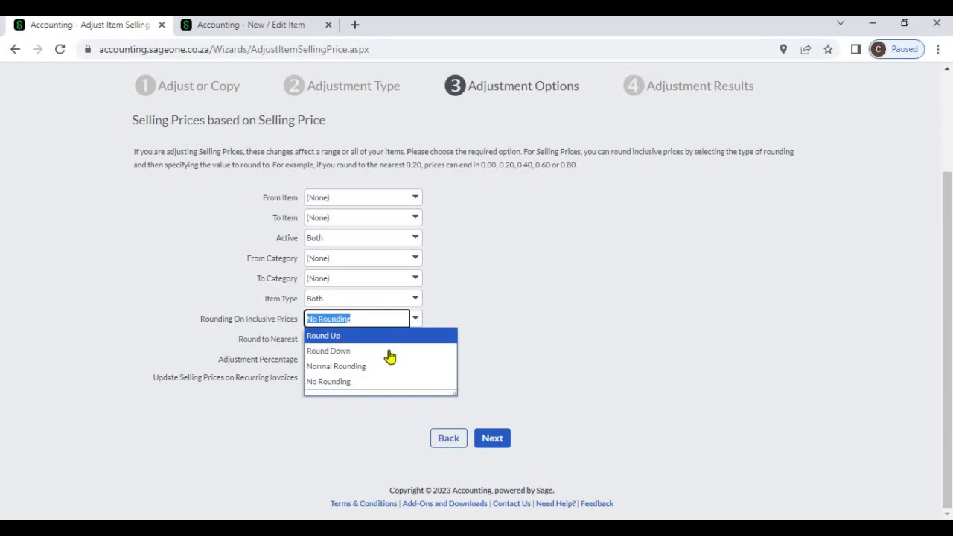
pyautogui.click(386, 351)
pyautogui.click(399, 341)
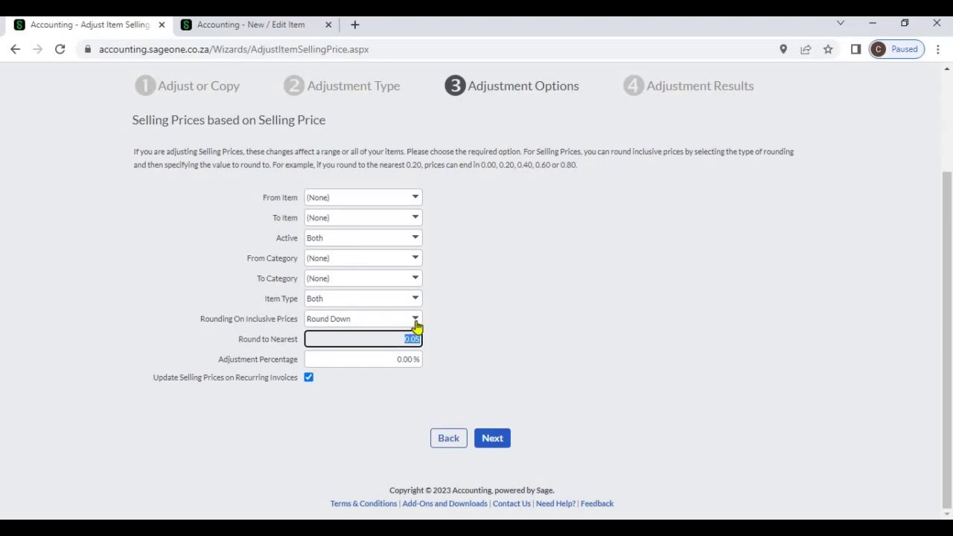
pyautogui.click(415, 320)
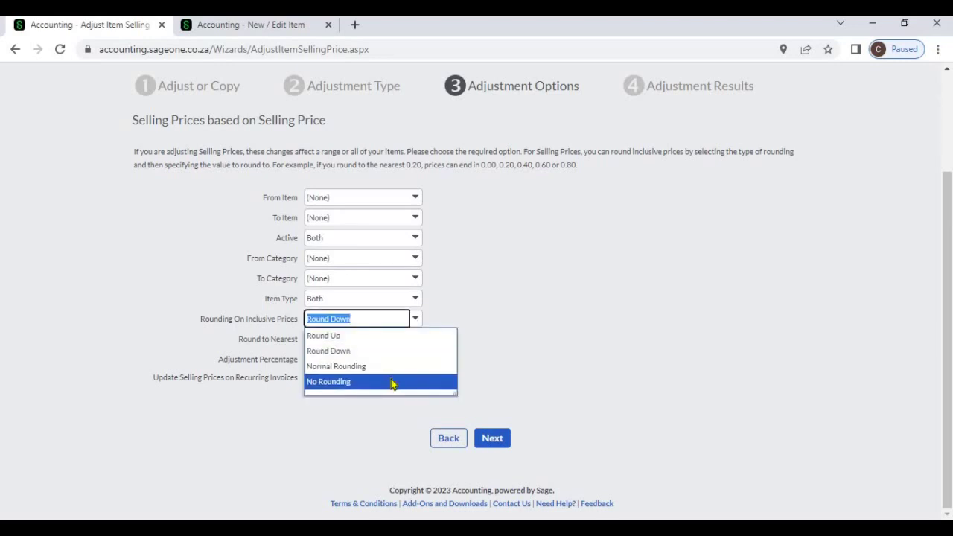
pyautogui.click(392, 382)
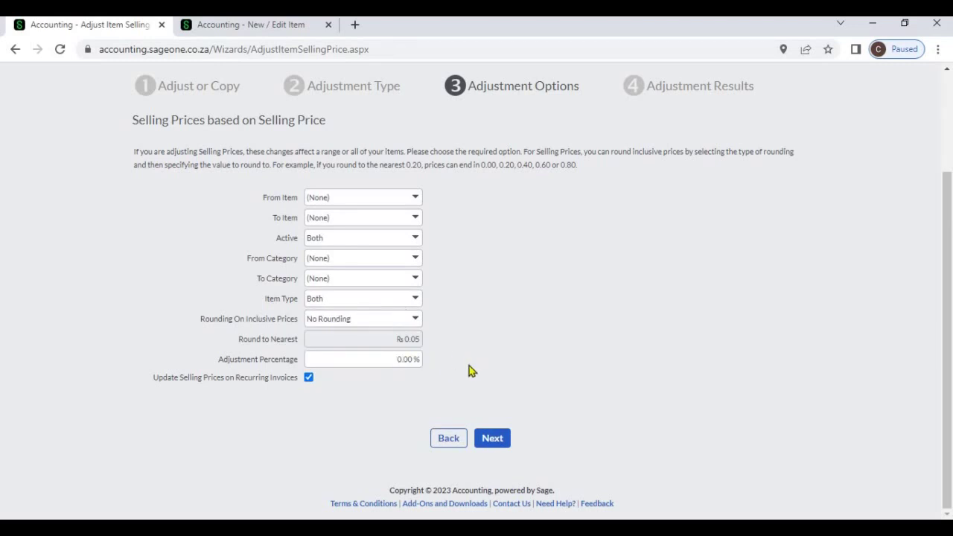
# Step: Set the adjustment percentage to 10%, with selling prices on recurring invoices still included in the update
pyautogui.press('Tab')
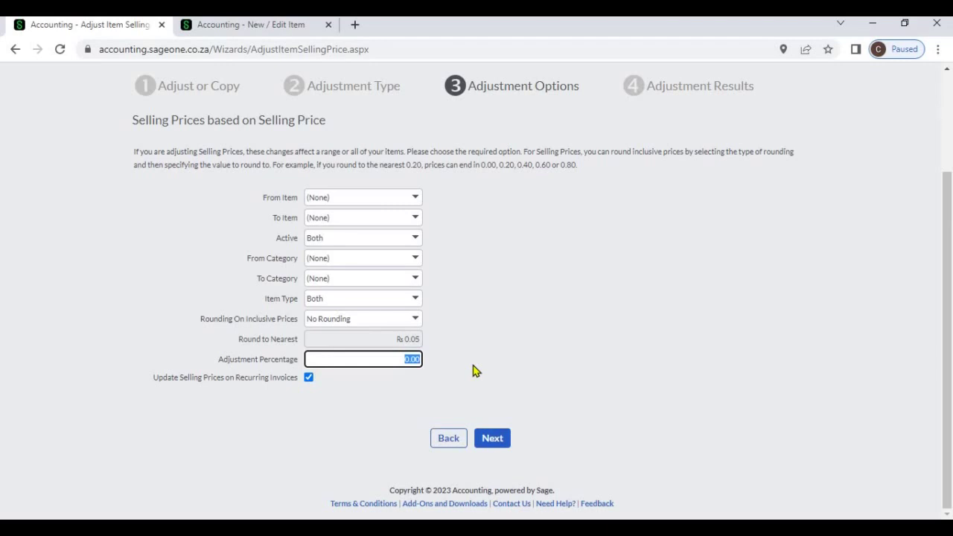
pyautogui.press('BackSpace')
pyautogui.write('10')
pyautogui.click(476, 371)
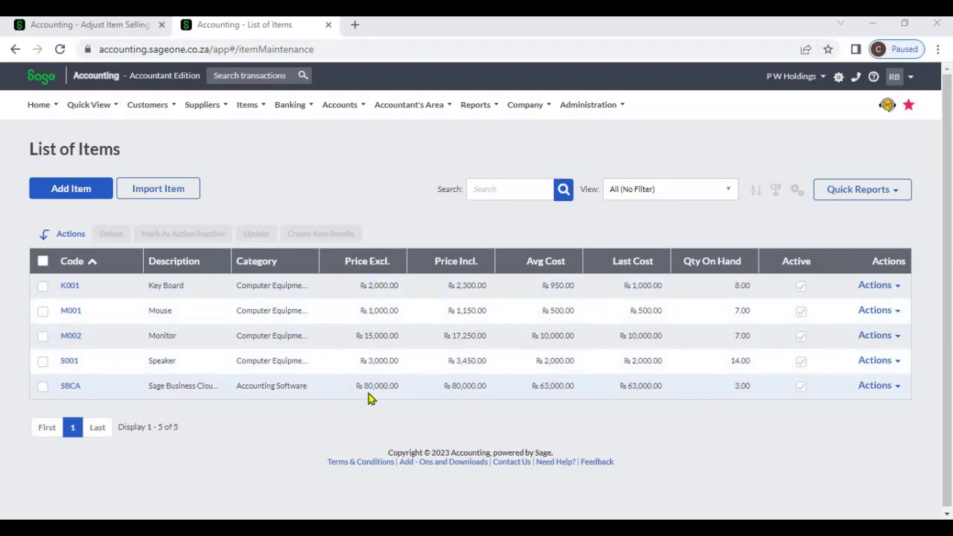
# Step: Return to the selling price adjustment, apply it, and finish the wizard to reach the updated item list
pyautogui.click(93, 26)
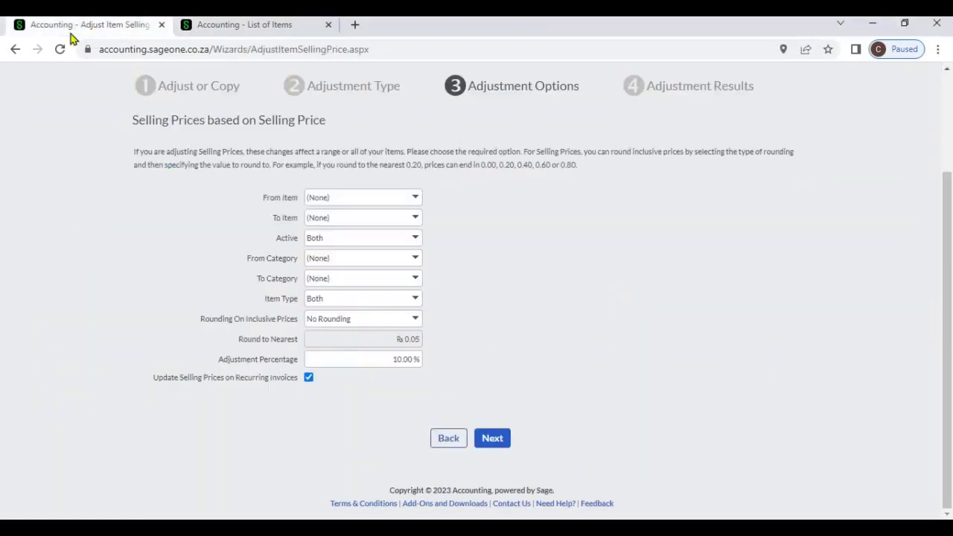
pyautogui.click(507, 439)
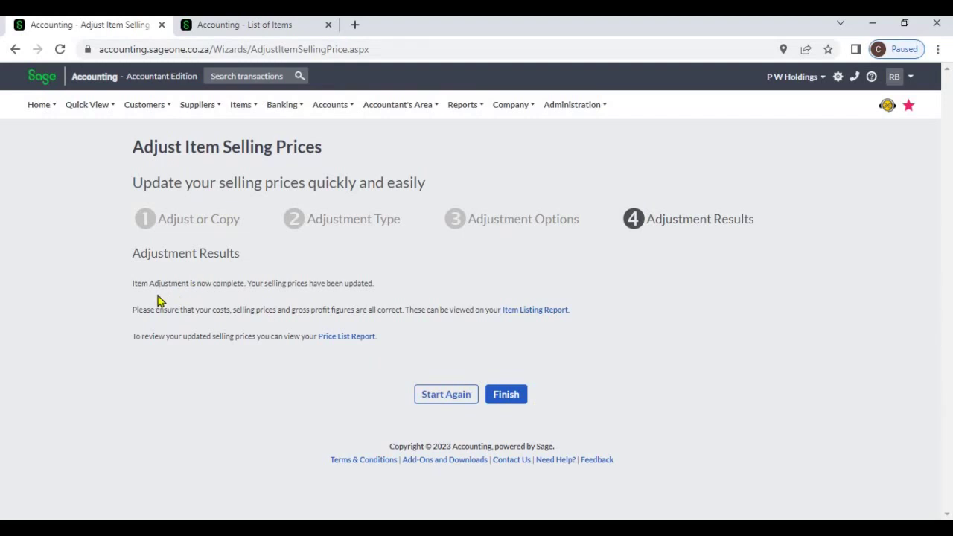
pyautogui.click(509, 395)
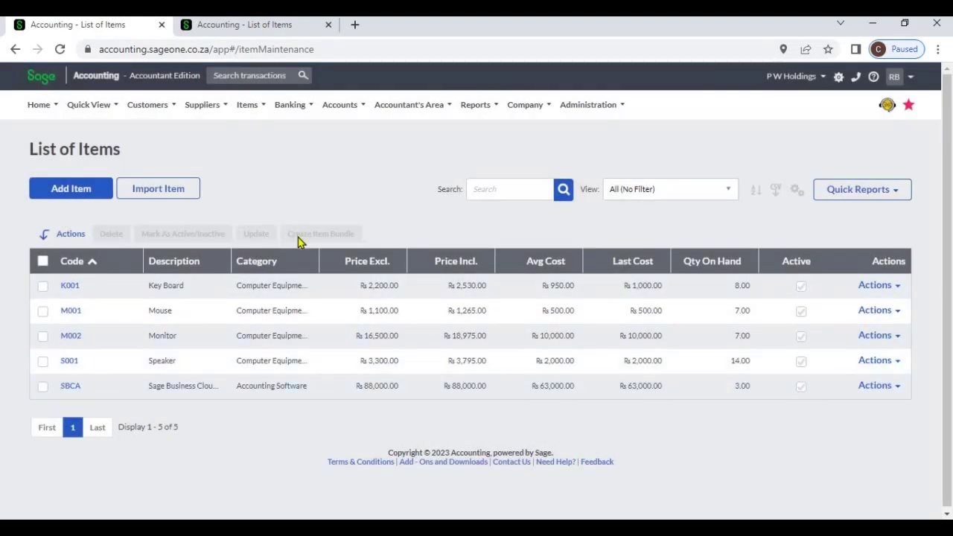
# Step: Compare the items' selling prices before and after the adjustment using the two open item lists
pyautogui.click(250, 28)
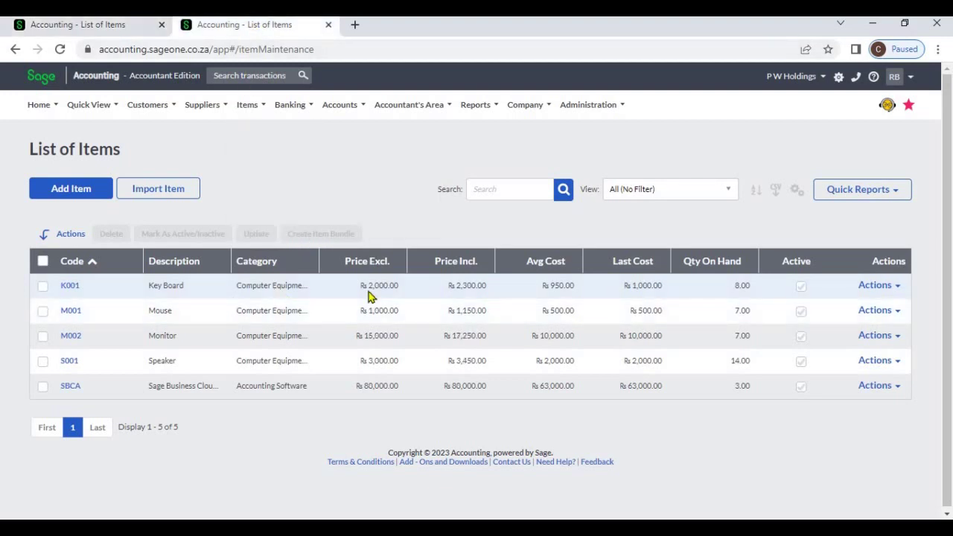
pyautogui.hotkey('ctrl', 'shift', 'Tab')
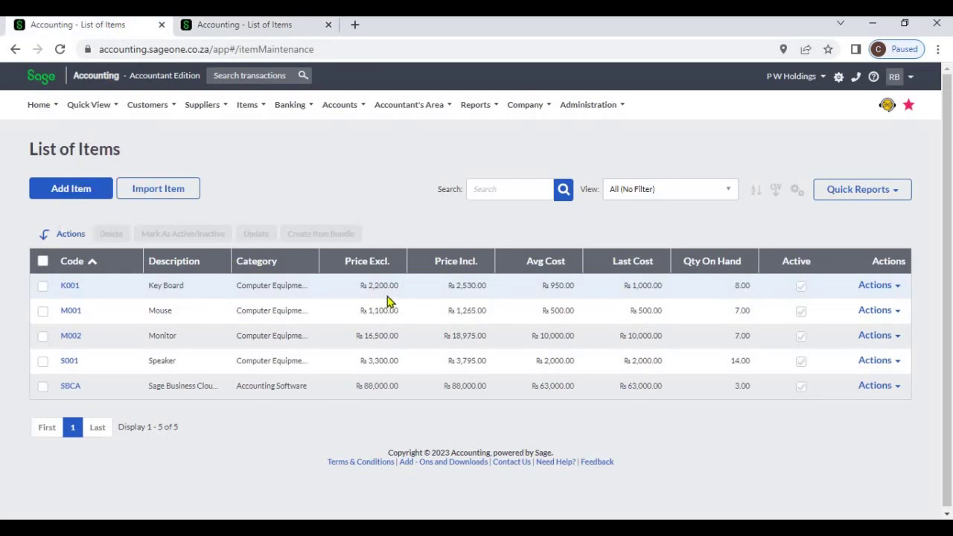
pyautogui.click(232, 30)
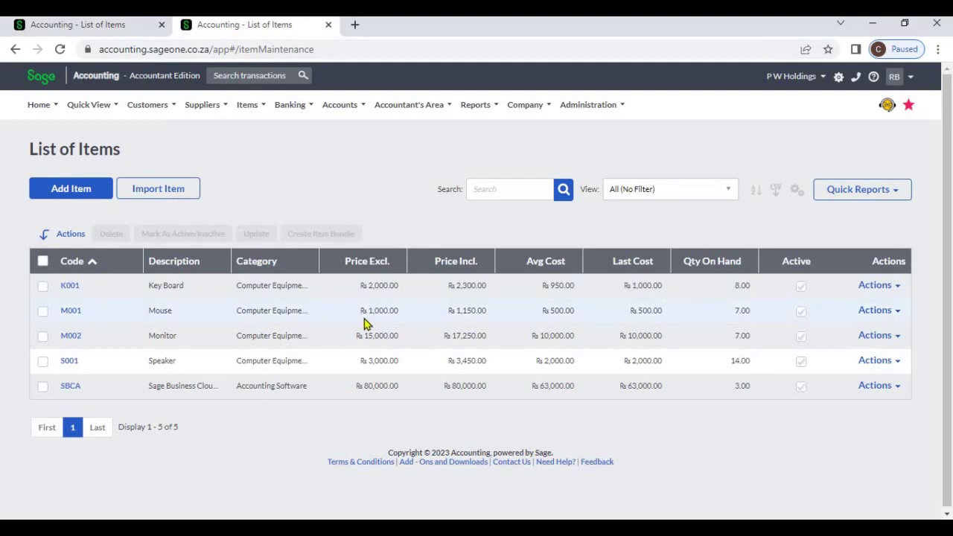
pyautogui.click(121, 28)
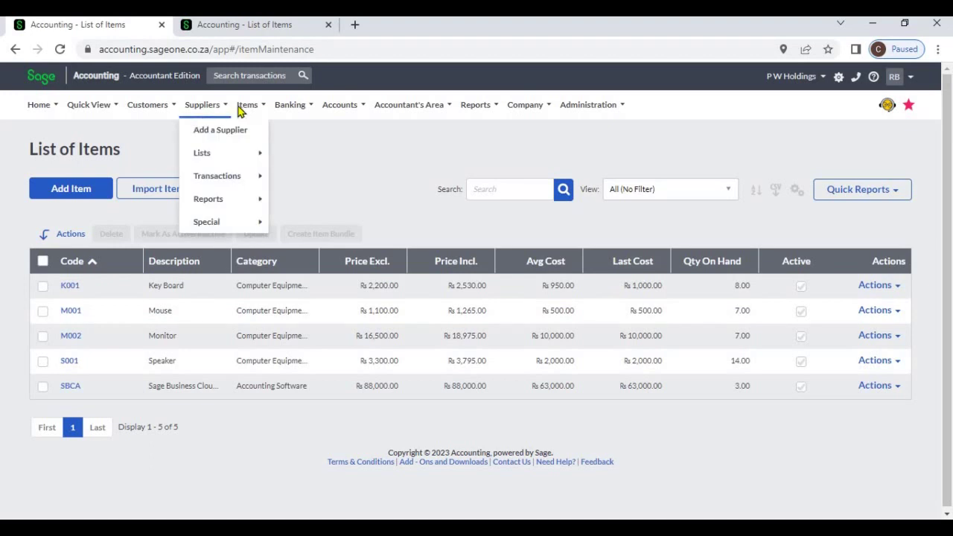
# Step: Start another item selling price adjustment for all price lists based on selling price, and proceed to the adjustment options
pyautogui.moveTo(240, 109)
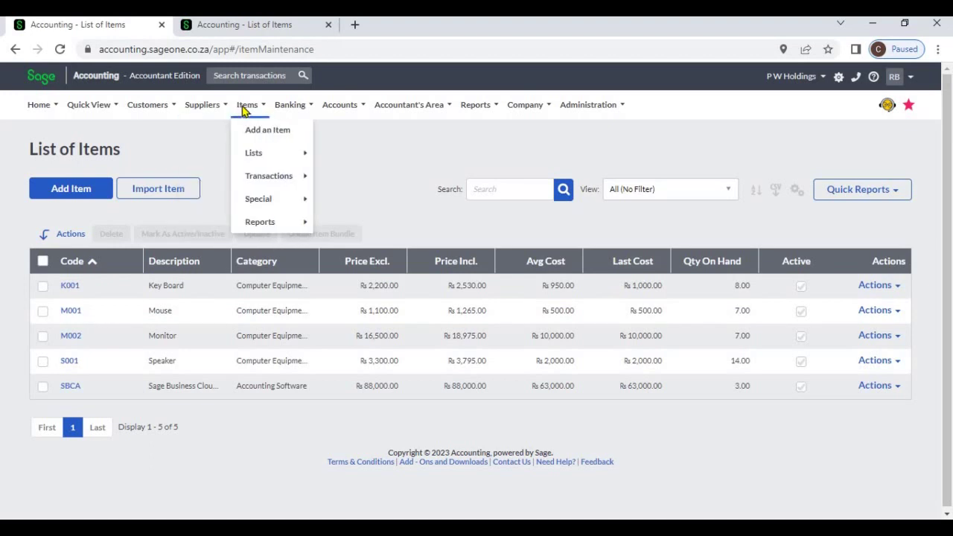
pyautogui.moveTo(273, 177)
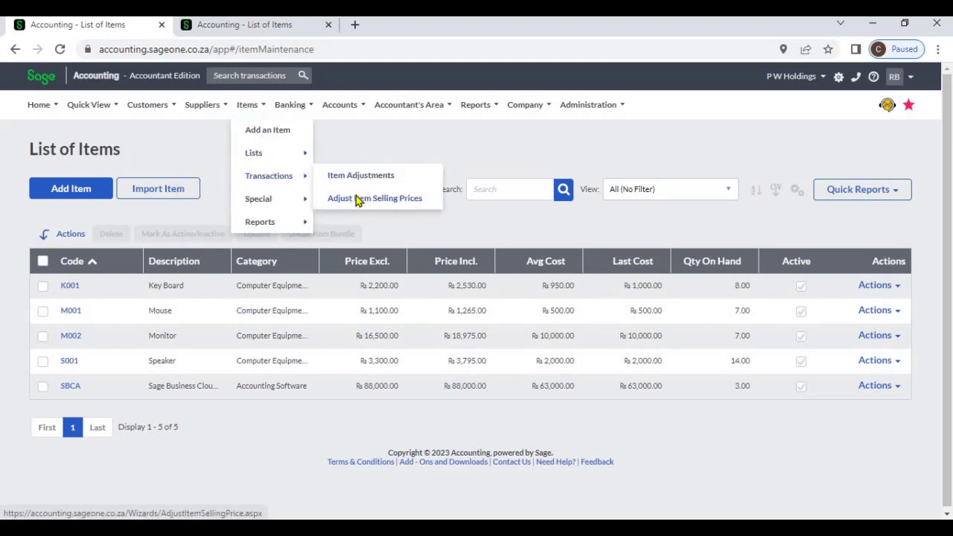
pyautogui.click(356, 197)
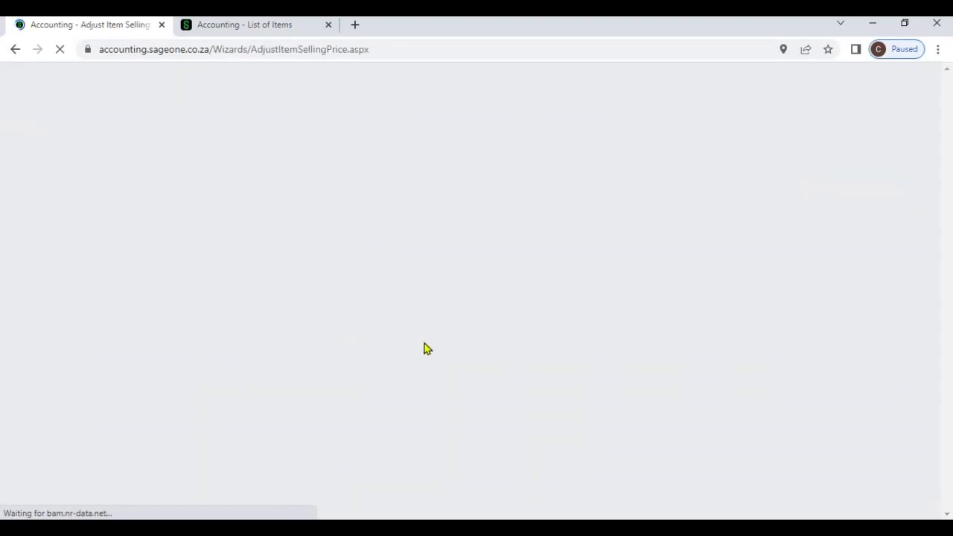
pyautogui.click(485, 422)
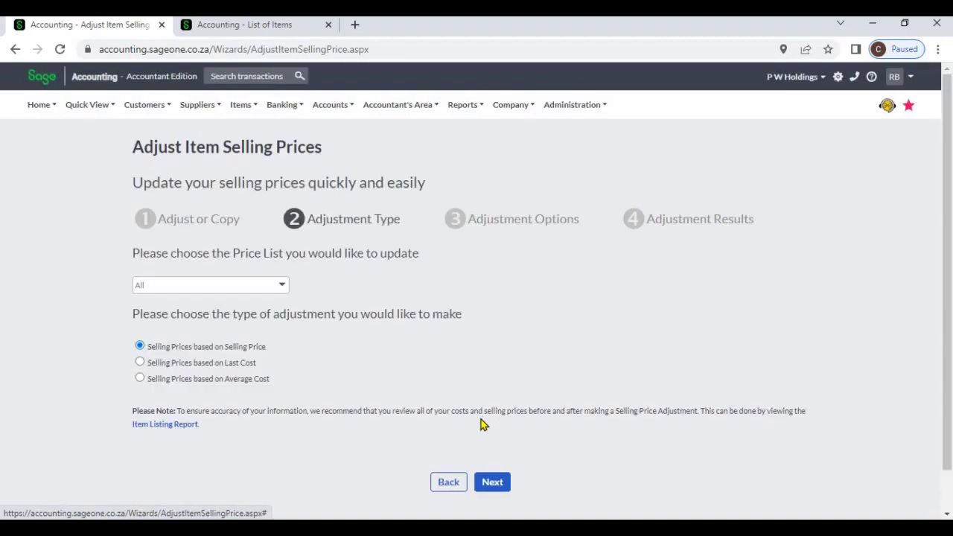
pyautogui.click(492, 480)
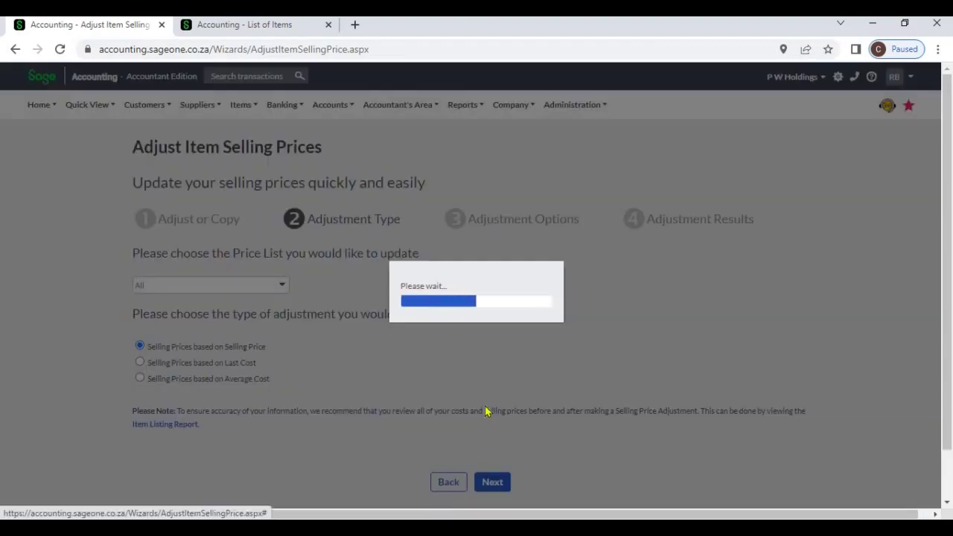
# Step: Set the adjustment percentage to -10% and bring up the other open item list
pyautogui.scroll(-2, 487, 405)
pyautogui.click(386, 362)
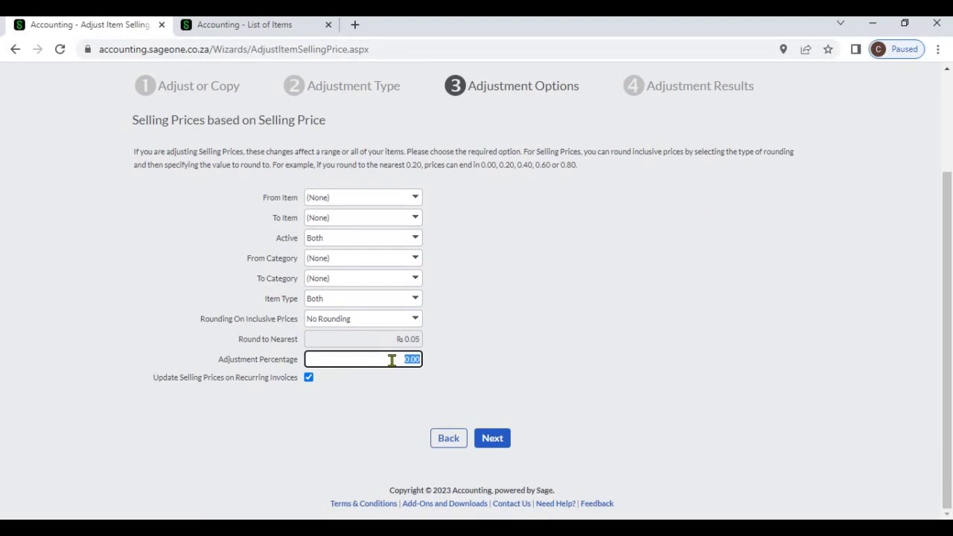
pyautogui.press('BackSpace')
pyautogui.write('-10')
pyautogui.click(328, 127)
pyautogui.click(260, 27)
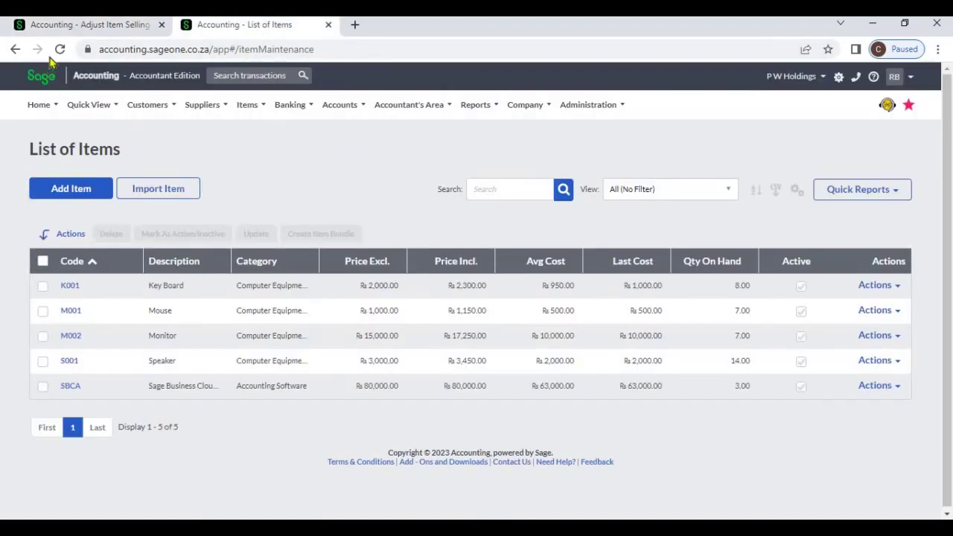
# Step: Refresh the reference item list, return to the price adjustment, and apply and finish the -10% selling price adjustment
pyautogui.click(60, 50)
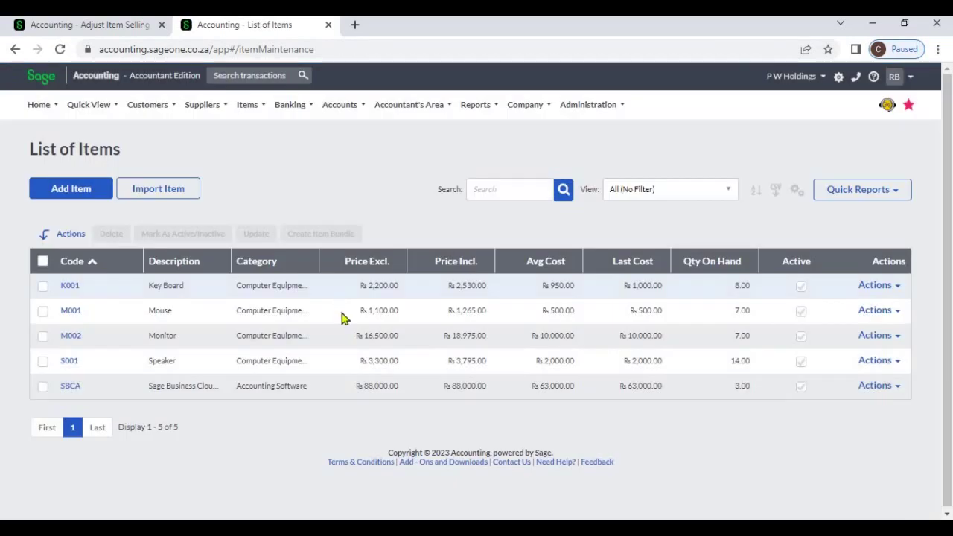
pyautogui.click(73, 25)
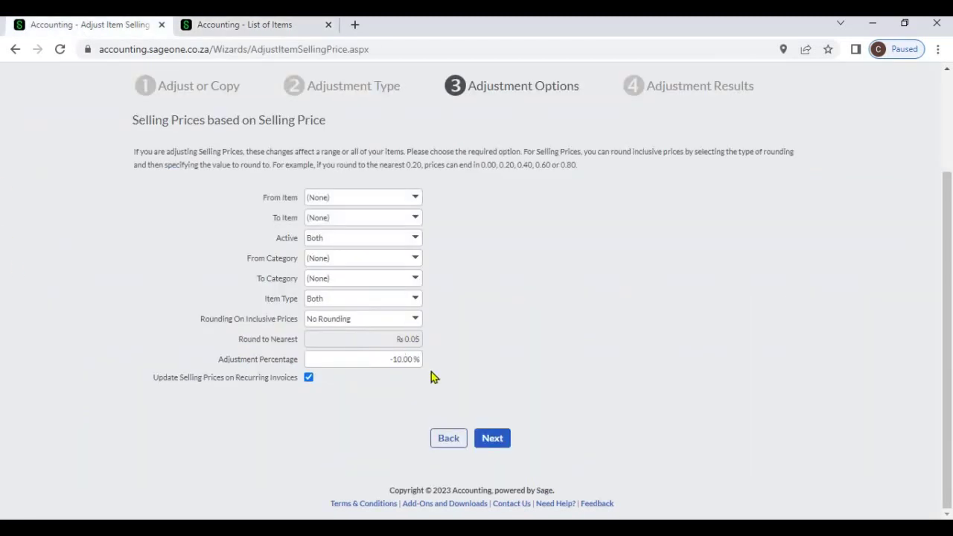
pyautogui.click(493, 443)
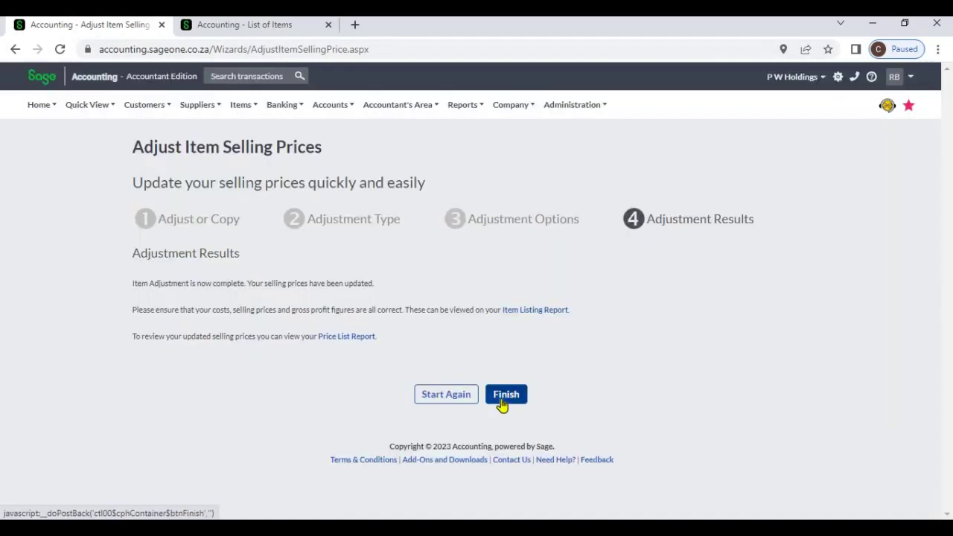
pyautogui.click(504, 401)
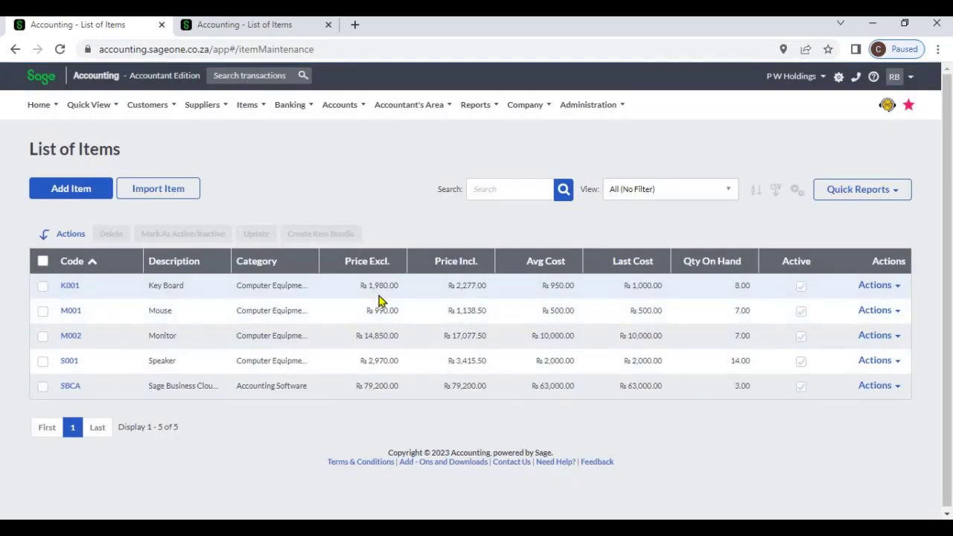
# Step: Compare the items' selling prices before and after the 10% decrease using the two open item lists
pyautogui.click(265, 30)
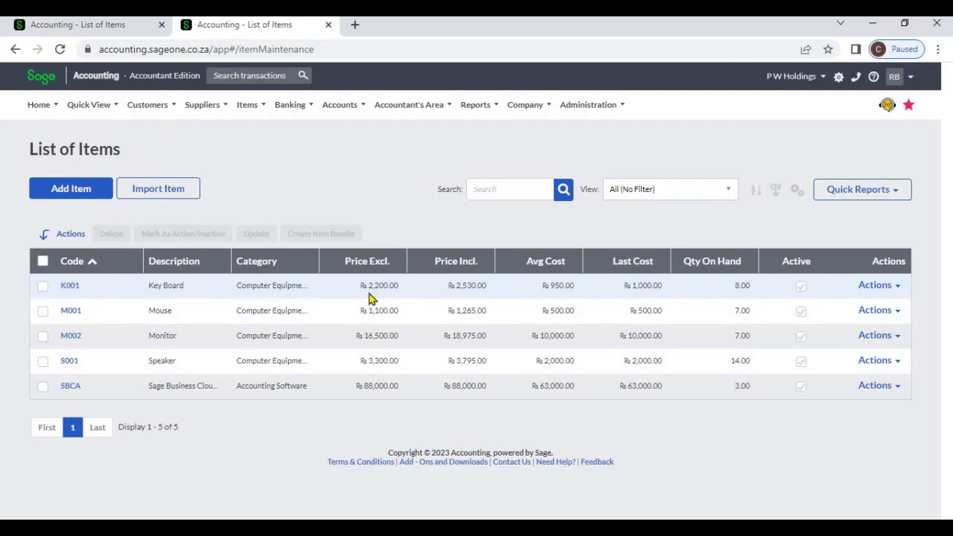
pyautogui.click(140, 25)
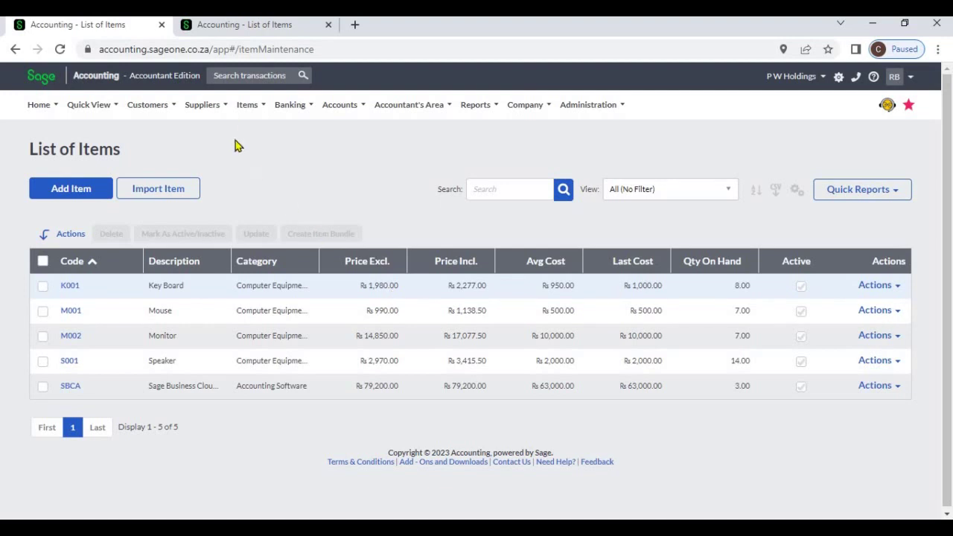
# Step: Start another item selling price adjustment for all price lists based on last cost, and proceed to the adjustment options
pyautogui.moveTo(246, 116)
pyautogui.moveTo(289, 184)
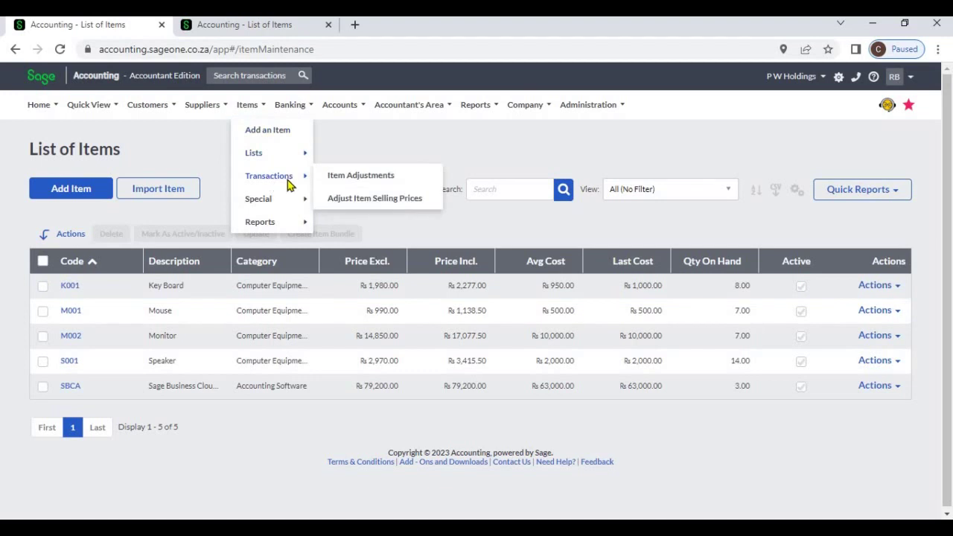
pyautogui.click(375, 198)
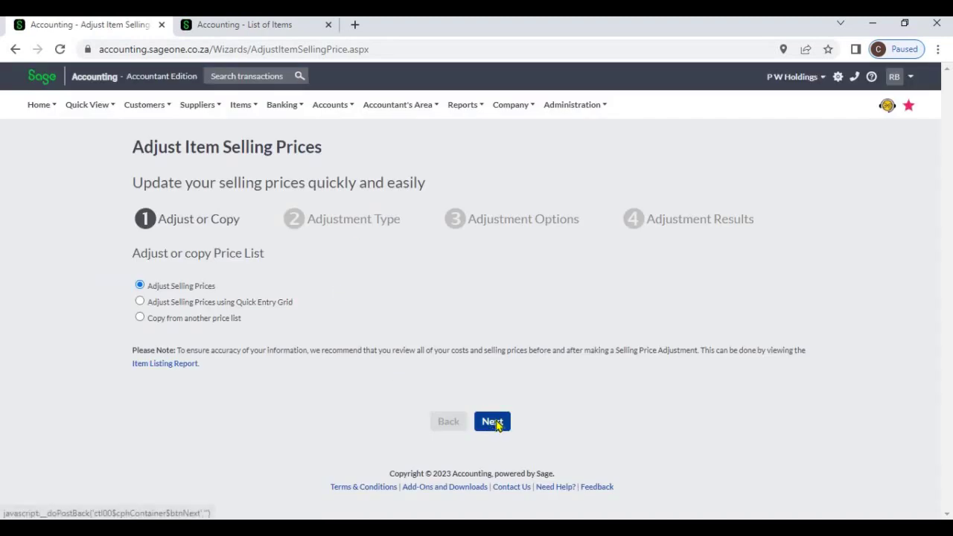
pyautogui.click(494, 423)
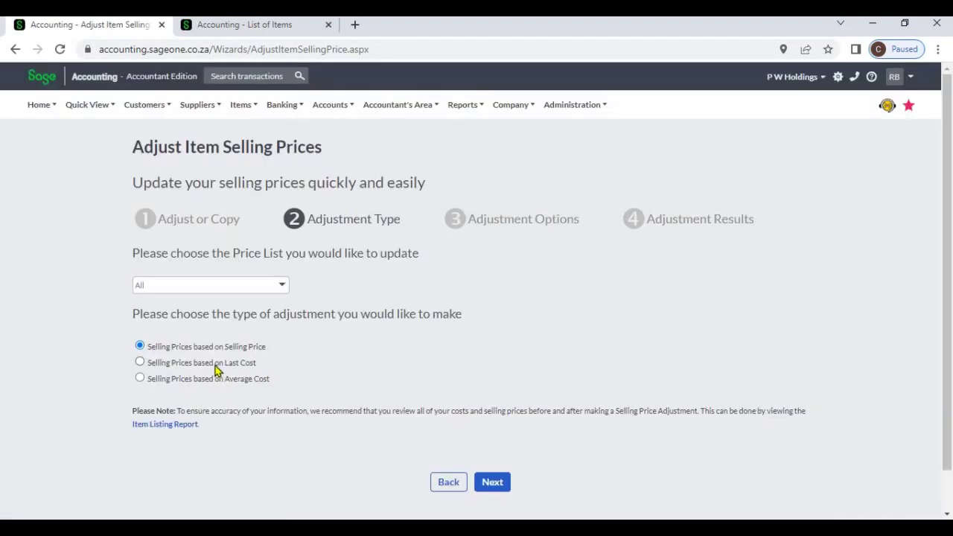
pyautogui.click(190, 365)
pyautogui.click(252, 24)
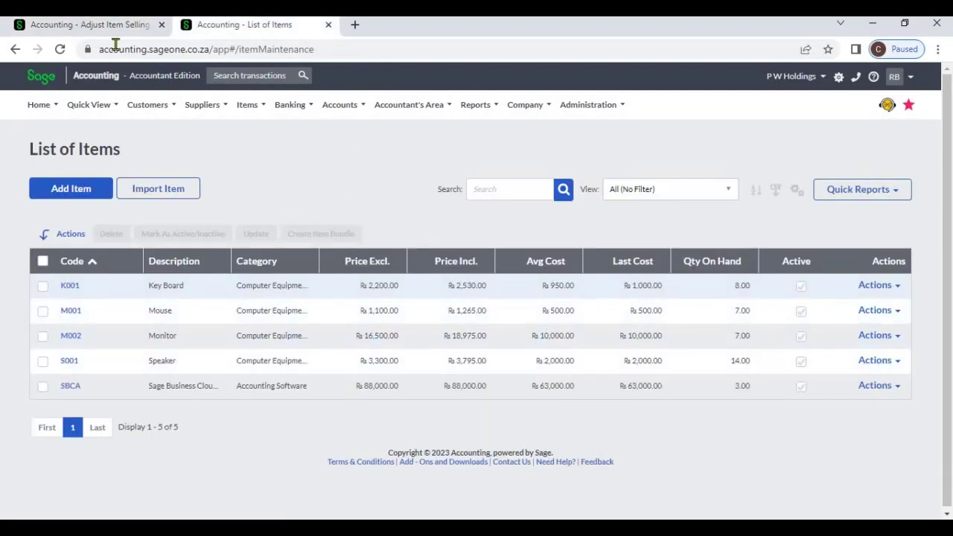
pyautogui.click(78, 29)
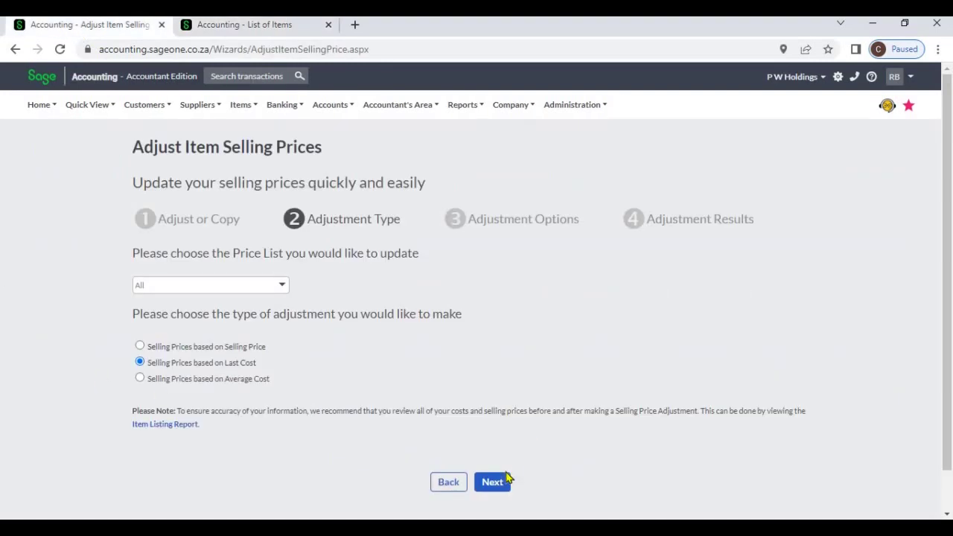
pyautogui.click(499, 484)
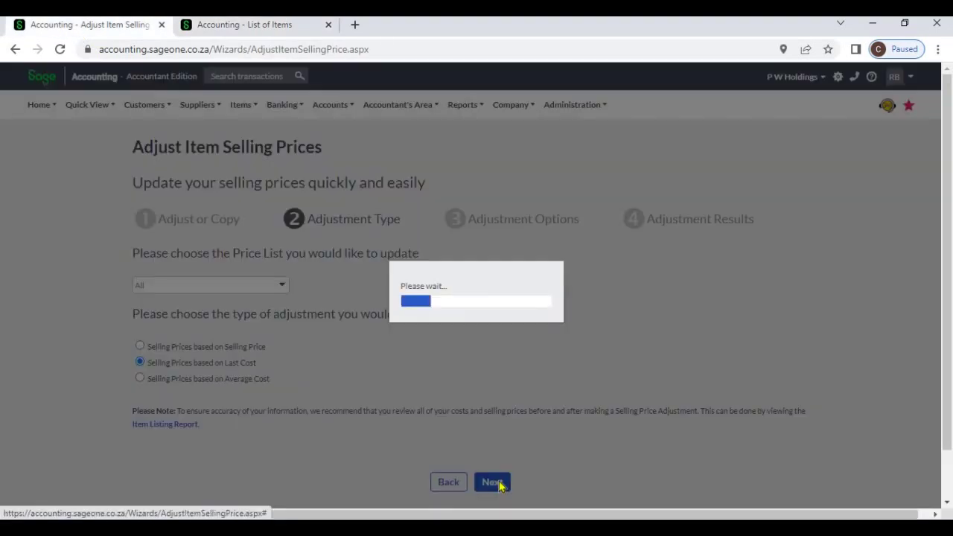
pyautogui.scroll(-3, 513, 409)
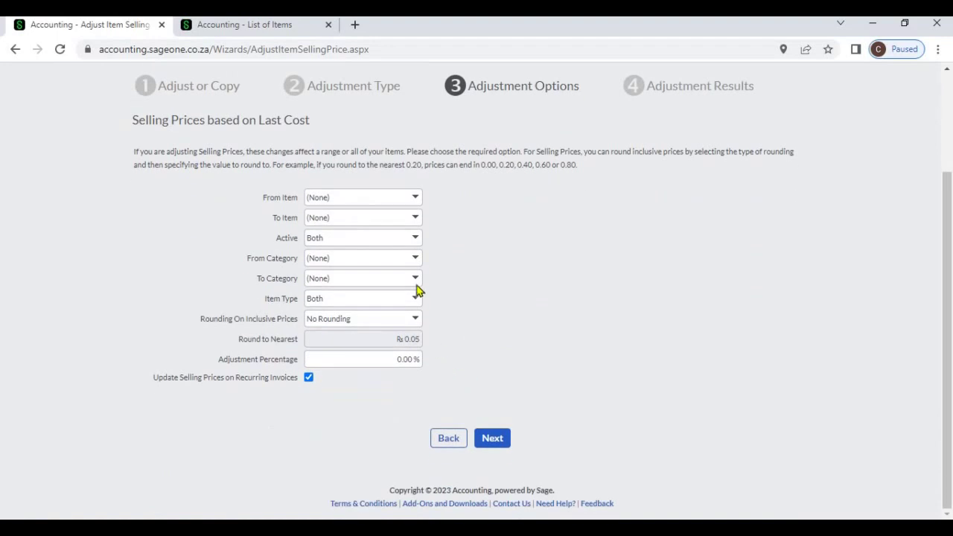
# Step: Examine the available choices for active status, starting category, item type and rounding on inclusive prices
pyautogui.click(421, 245)
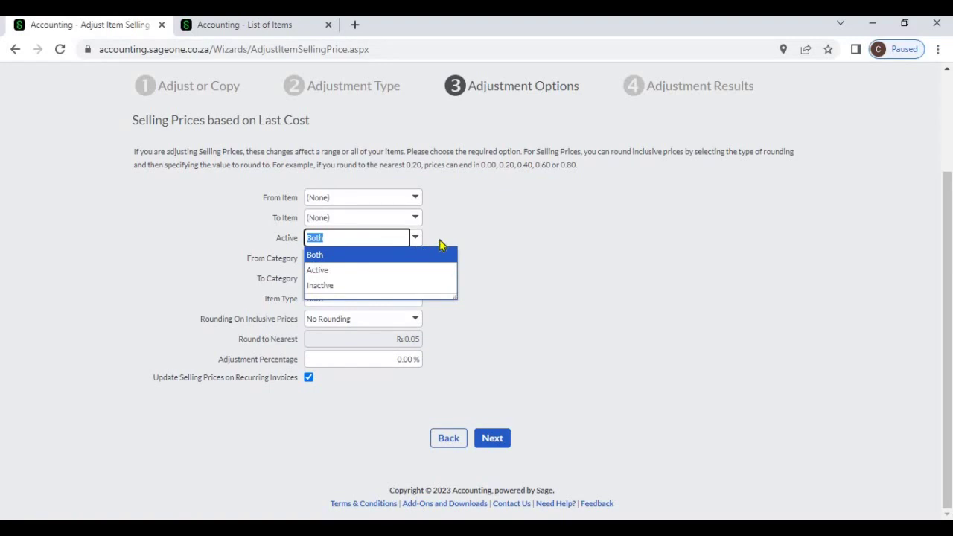
pyautogui.click(436, 251)
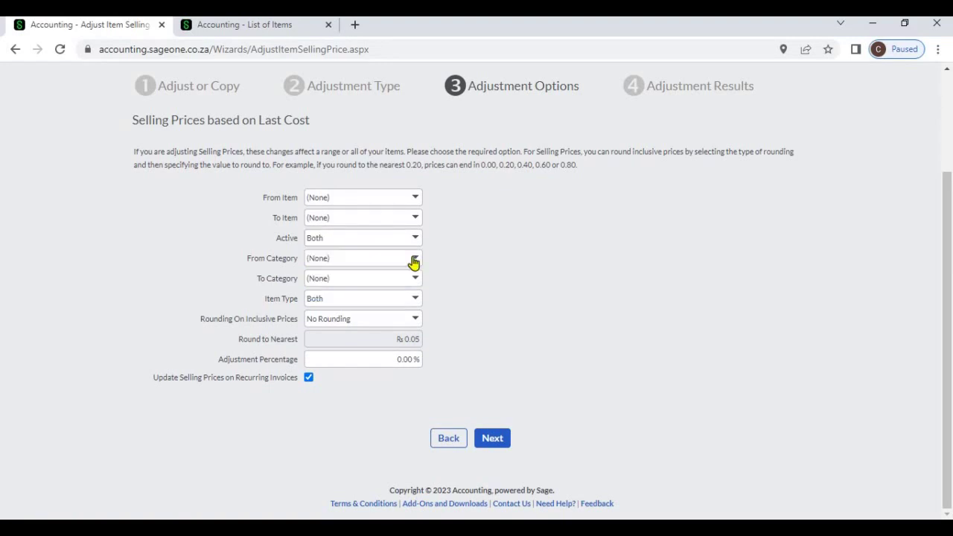
pyautogui.click(414, 261)
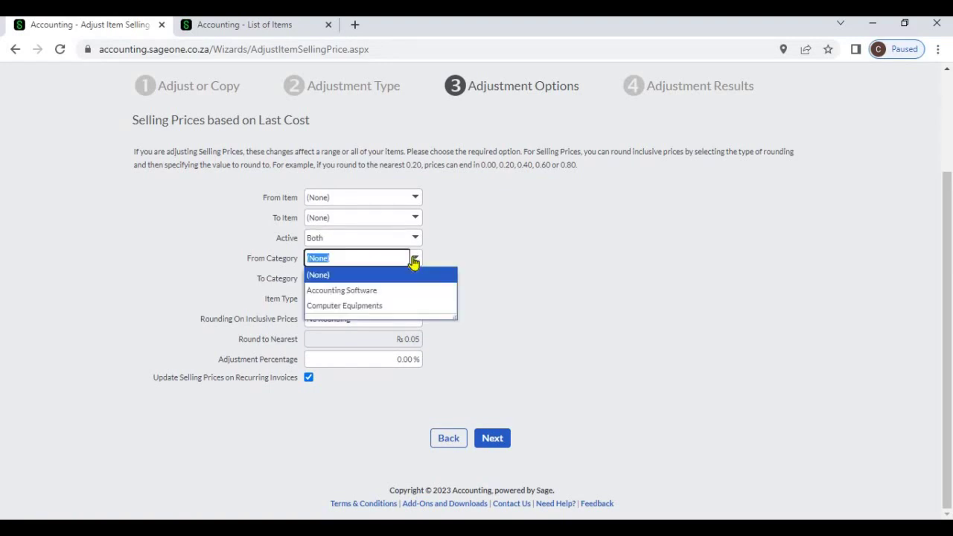
pyautogui.click(446, 249)
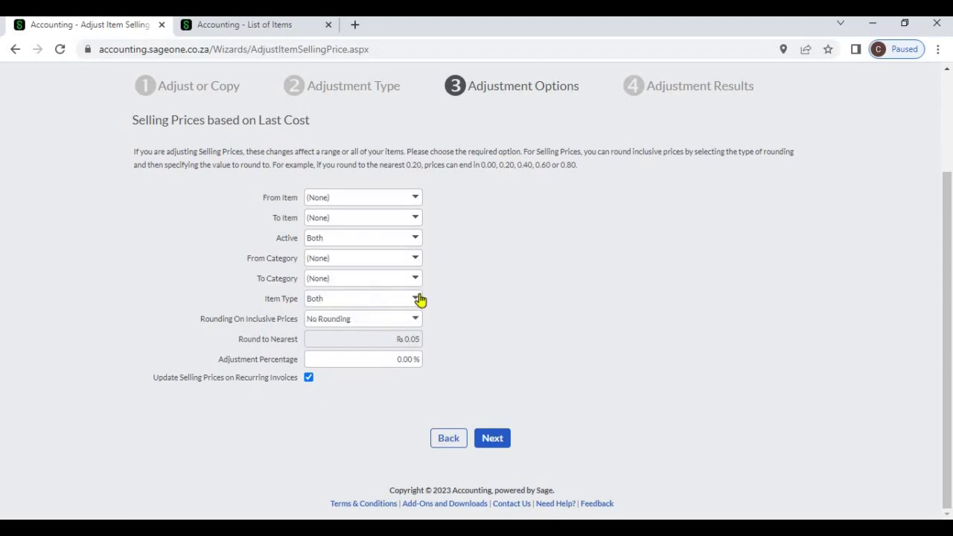
pyautogui.click(417, 300)
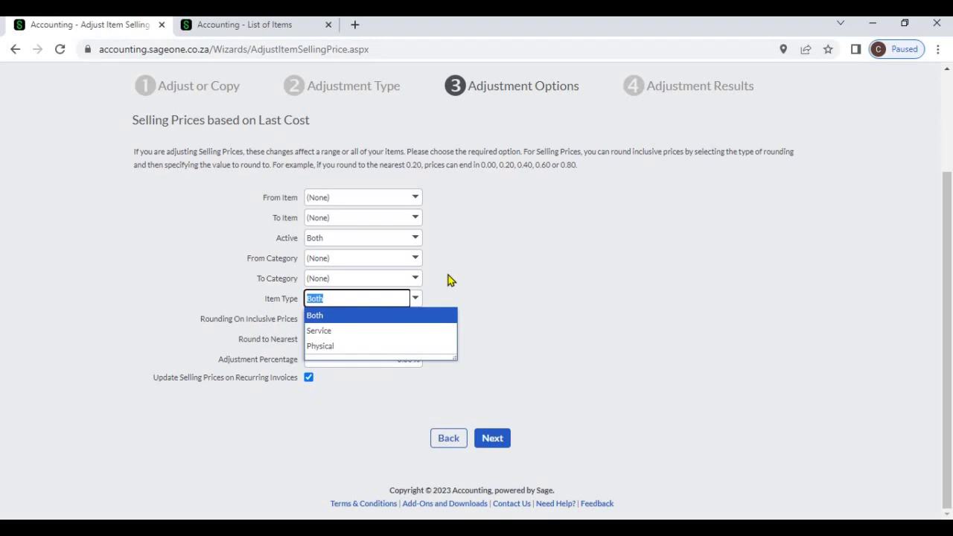
pyautogui.click(450, 280)
pyautogui.click(415, 321)
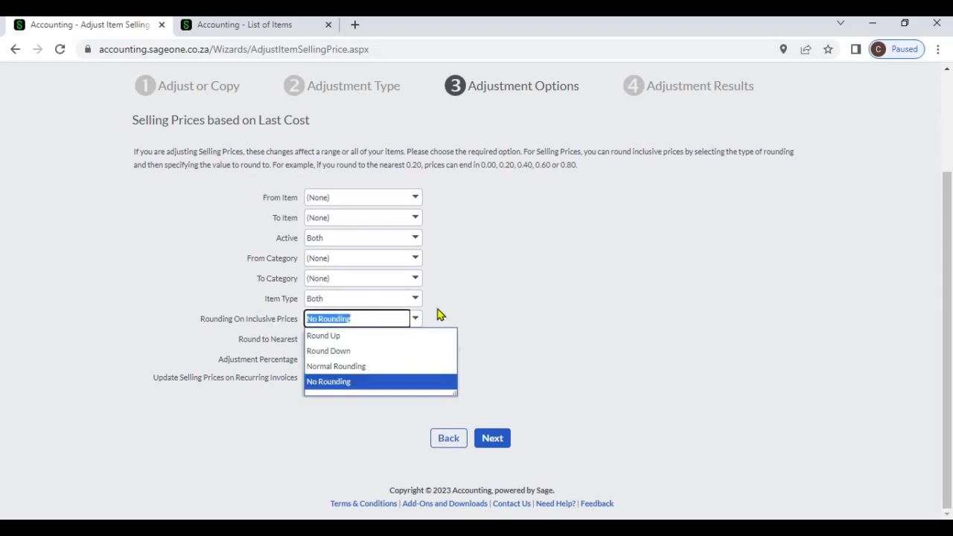
pyautogui.click(439, 315)
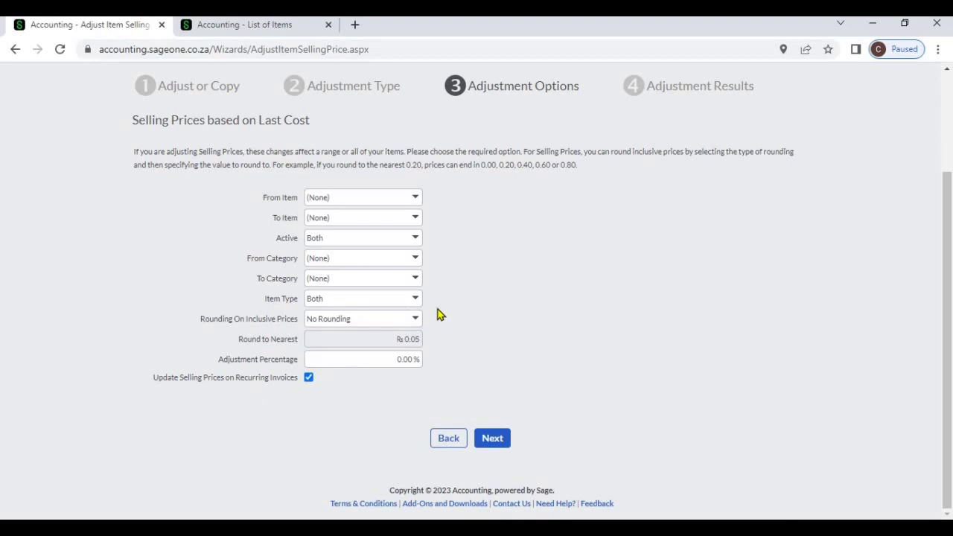
# Step: Set the adjustment percentage based on last cost to 50%
pyautogui.click(409, 364)
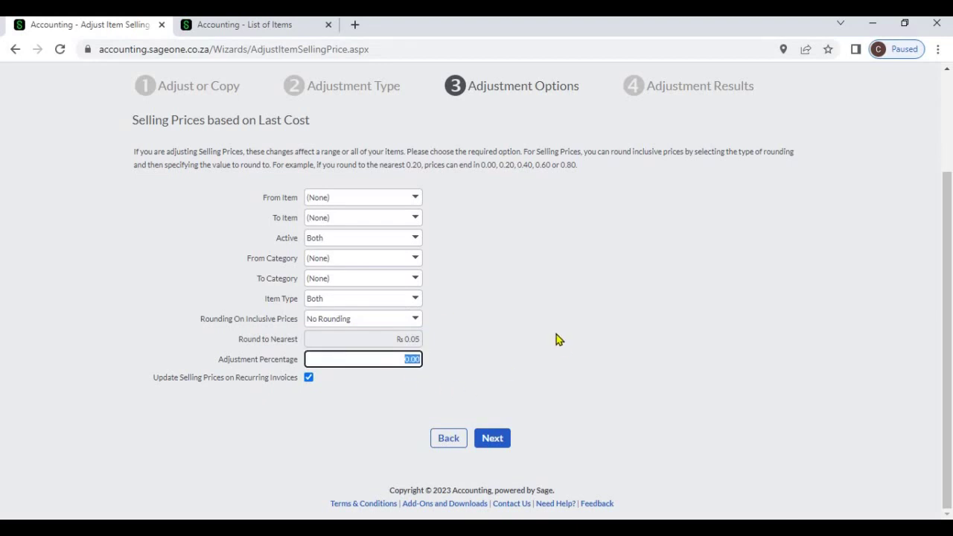
pyautogui.press('BackSpace')
pyautogui.write('50')
pyautogui.click(556, 335)
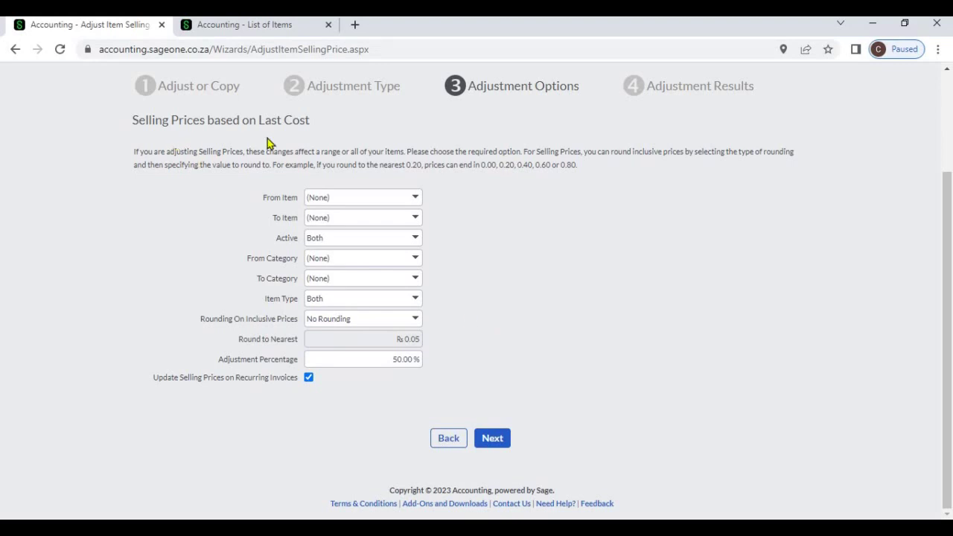
# Step: Check the prices in the other item list, then apply the last-cost adjustment and finish the wizard
pyautogui.click(253, 25)
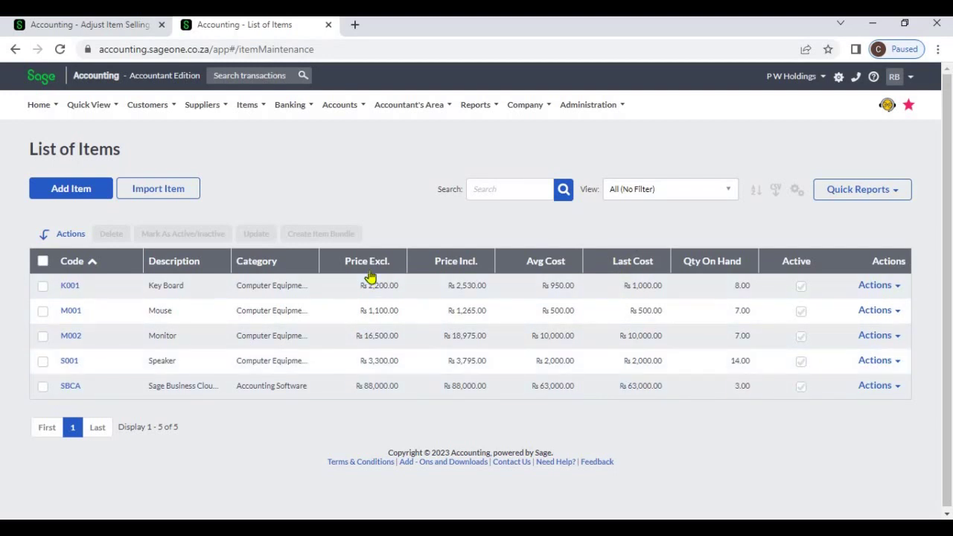
pyautogui.click(96, 25)
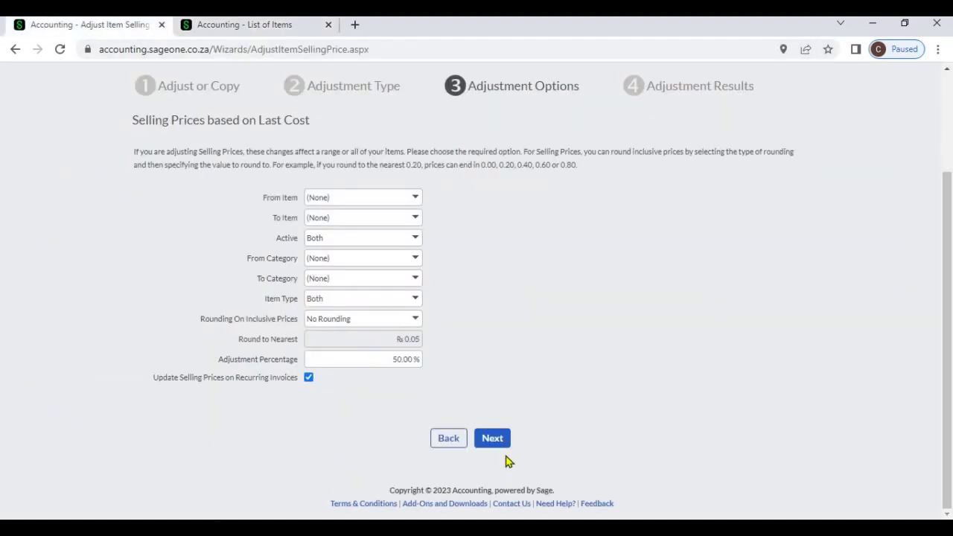
pyautogui.click(490, 445)
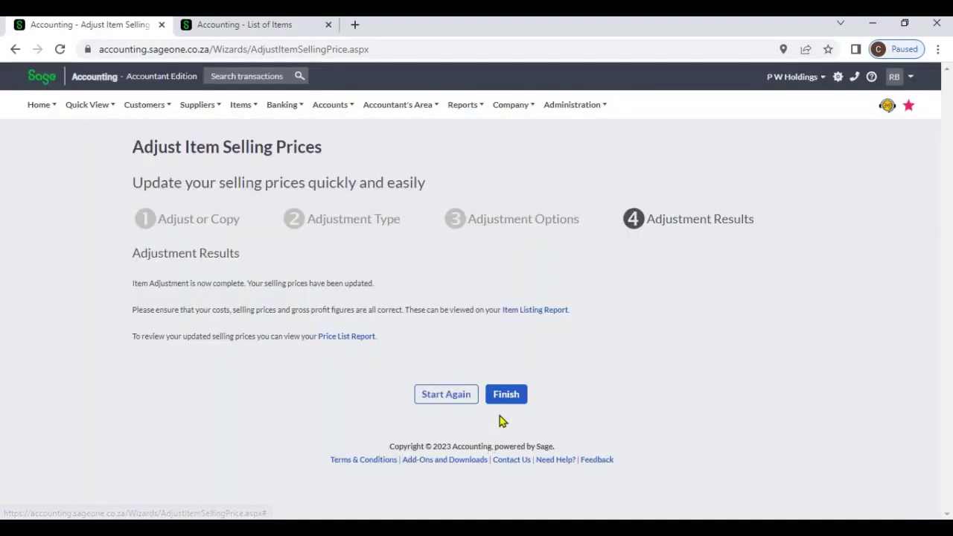
pyautogui.click(504, 401)
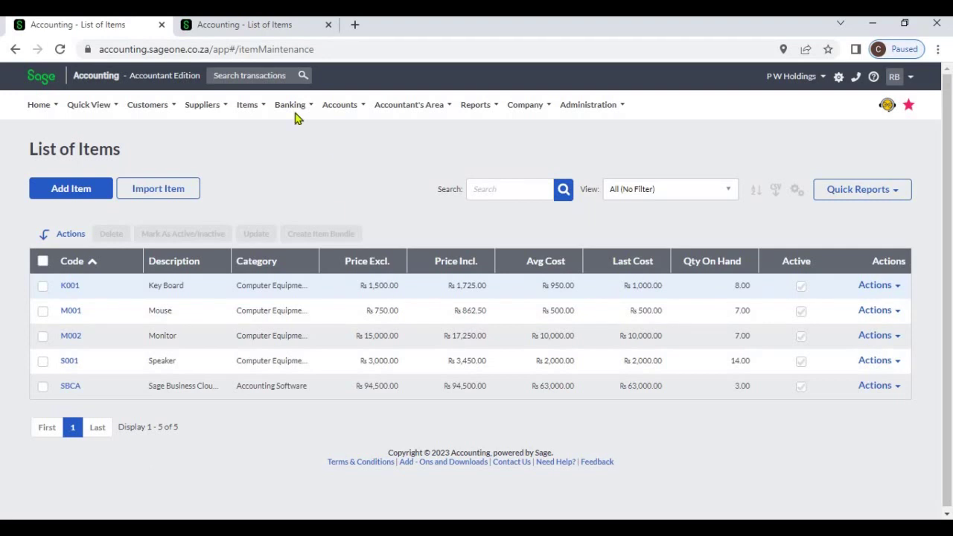
# Step: Compare the items' selling prices before and after the last-cost adjustment using the two open item lists
pyautogui.click(259, 26)
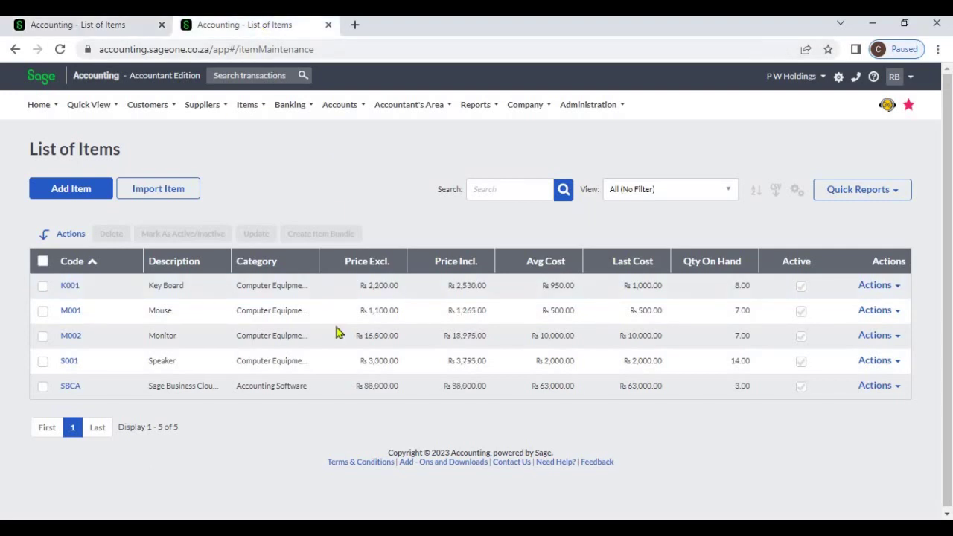
pyautogui.click(83, 30)
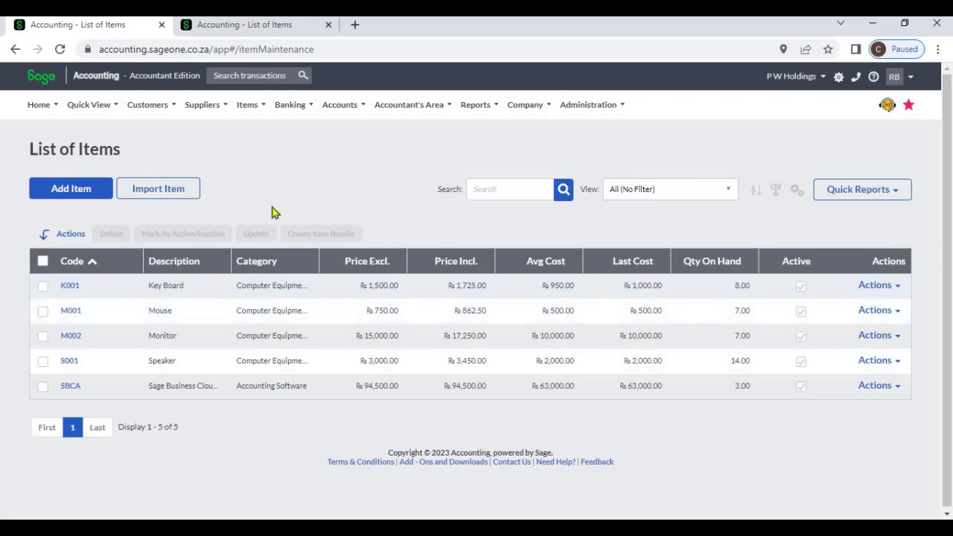
# Step: Start another item selling price adjustment for all price lists and base it on average cost
pyautogui.click(247, 112)
pyautogui.moveTo(260, 176)
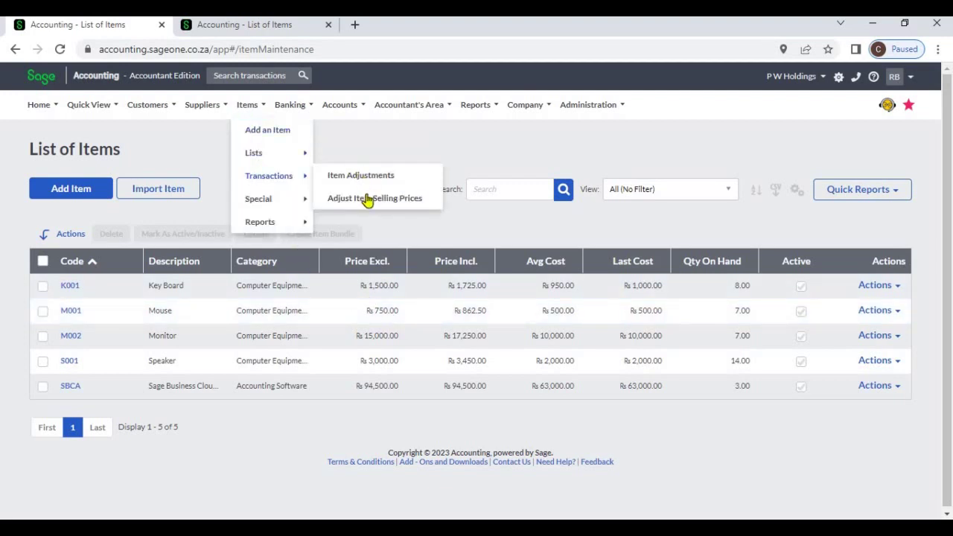
pyautogui.click(368, 199)
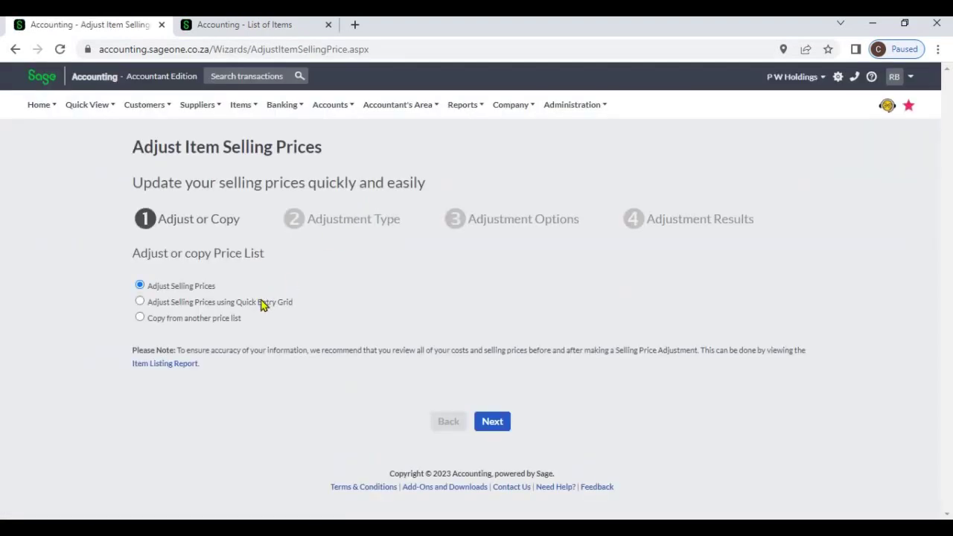
pyautogui.click(490, 425)
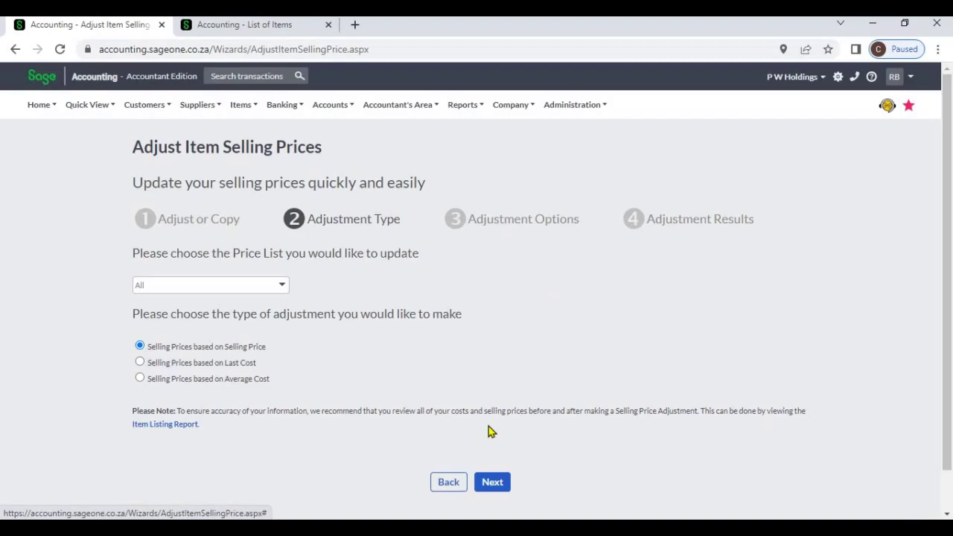
pyautogui.click(225, 380)
# Step: Refresh the other open item list, then return to the average-cost adjustment and proceed to its options
pyautogui.click(272, 27)
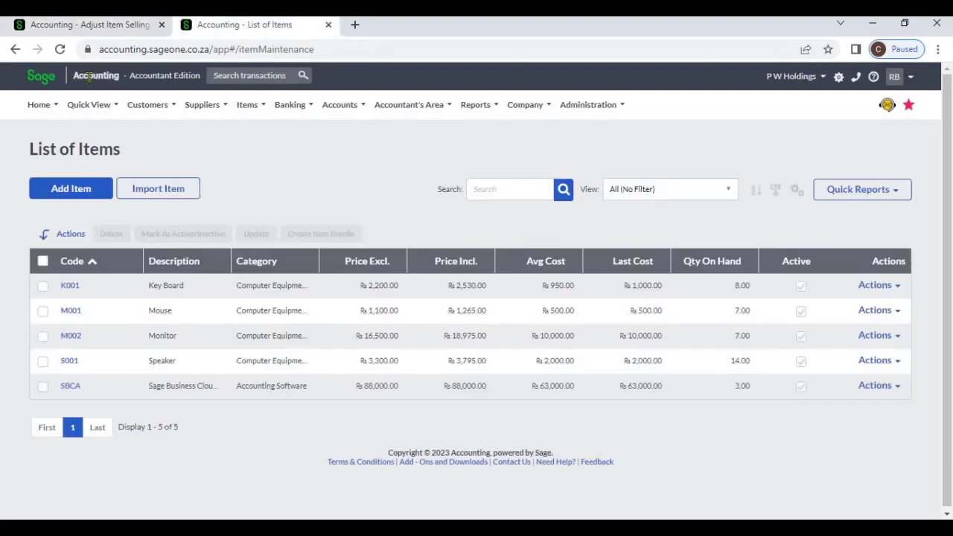
pyautogui.click(60, 49)
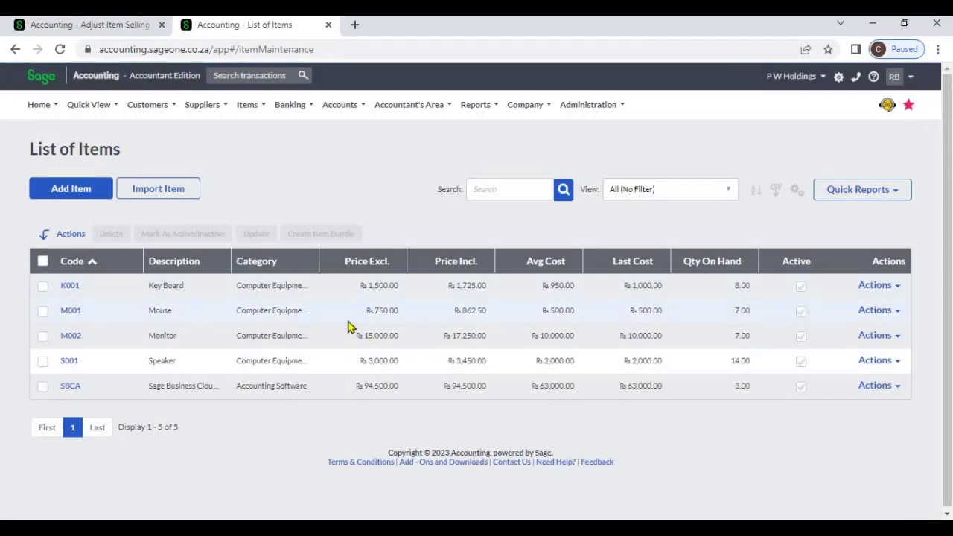
pyautogui.click(131, 27)
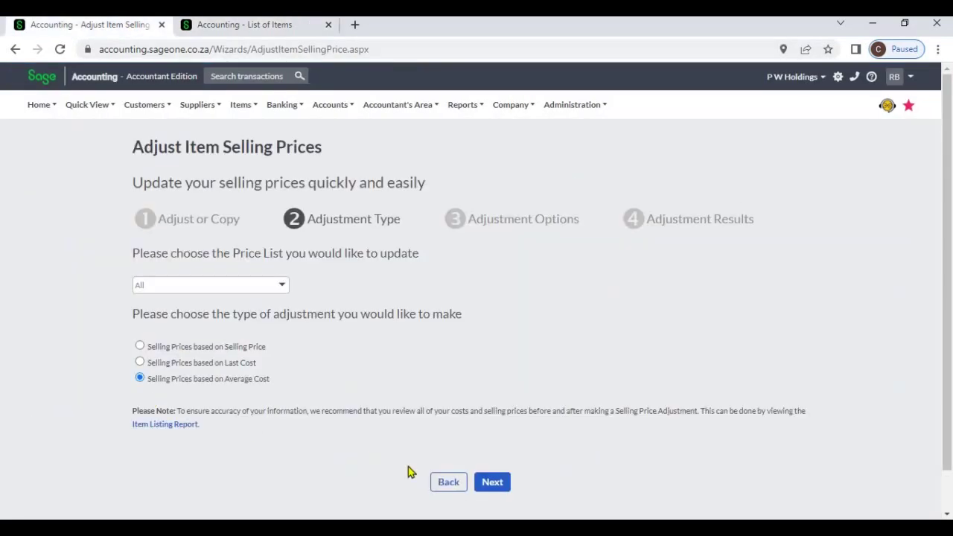
pyautogui.click(490, 483)
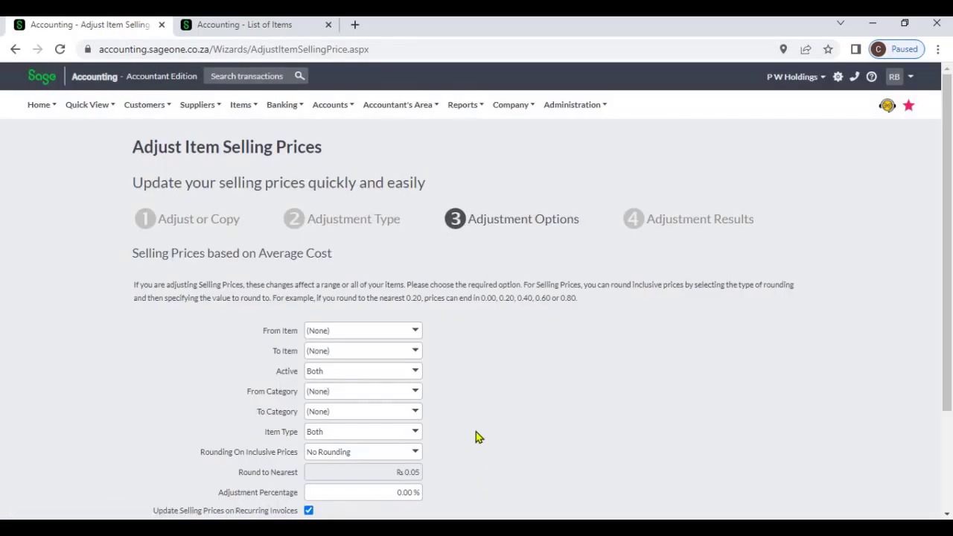
# Step: Review the item range, active status, category, item type and rounding choices available for the average-cost adjustment
pyautogui.scroll(-1, 477, 437)
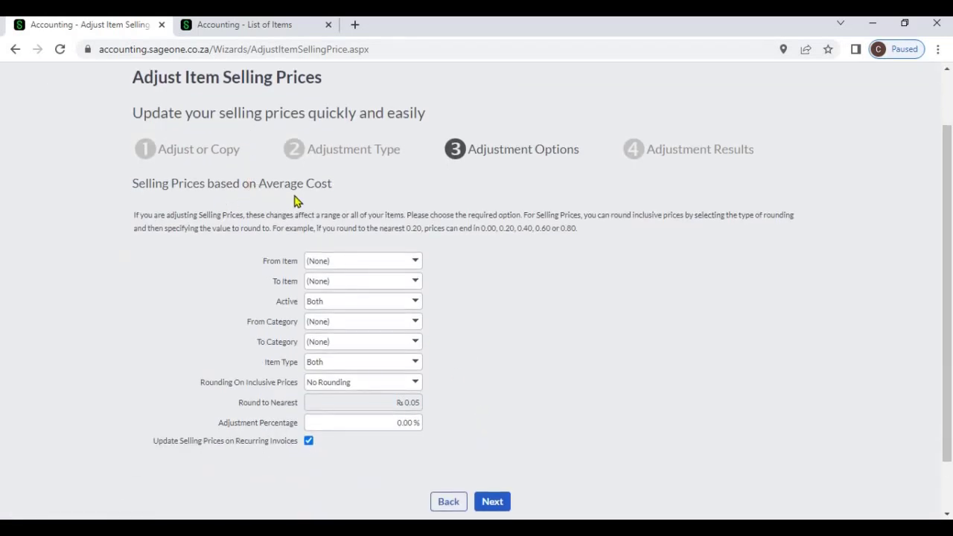
pyautogui.click(413, 270)
pyautogui.click(437, 275)
pyautogui.click(416, 303)
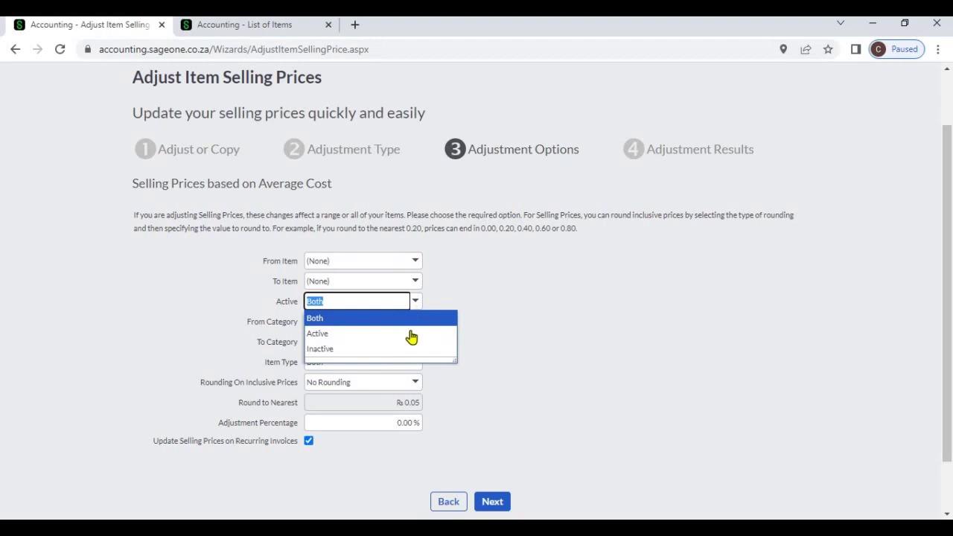
pyautogui.click(442, 323)
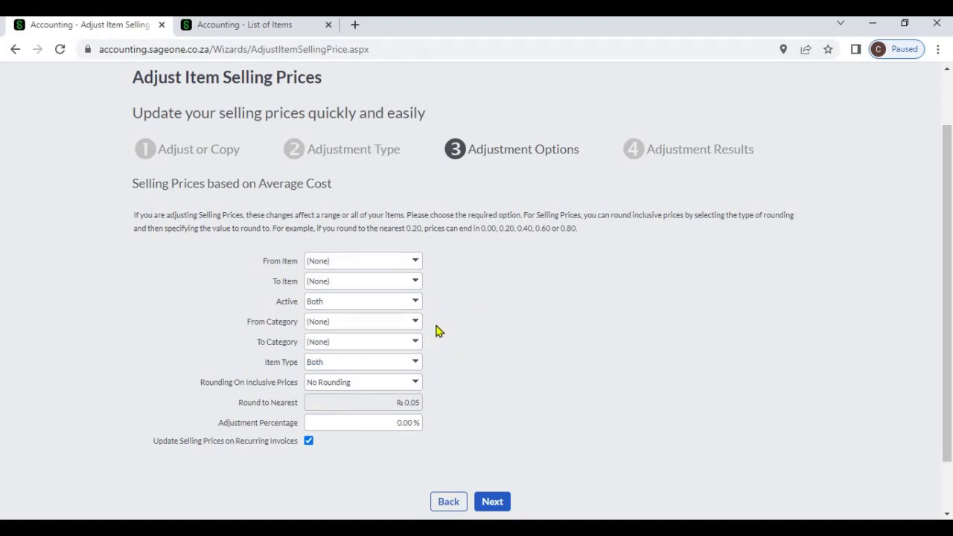
pyautogui.click(415, 324)
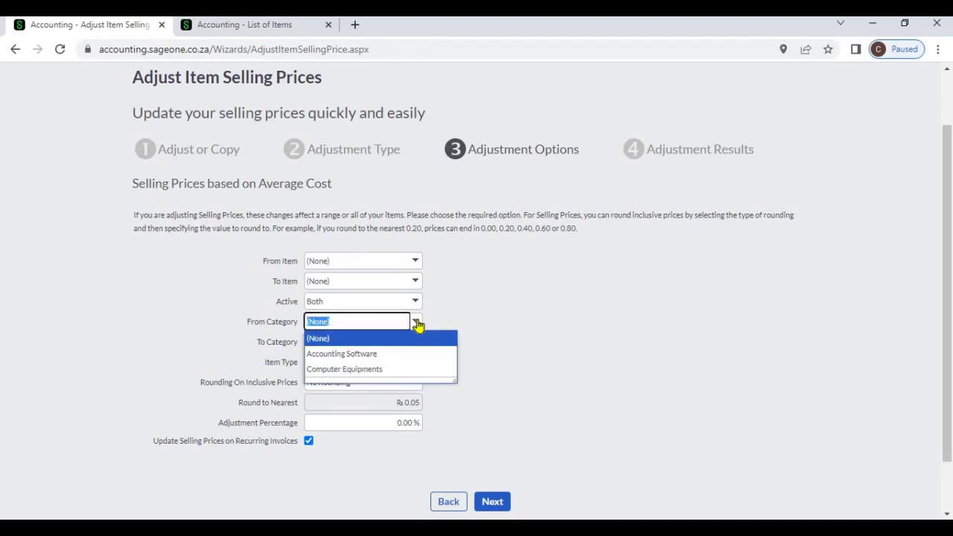
pyautogui.click(458, 325)
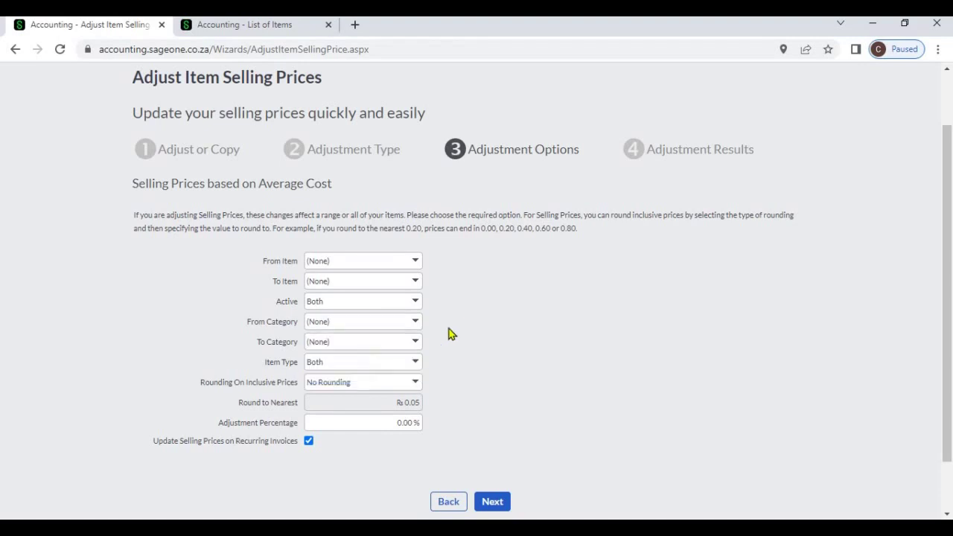
pyautogui.click(416, 365)
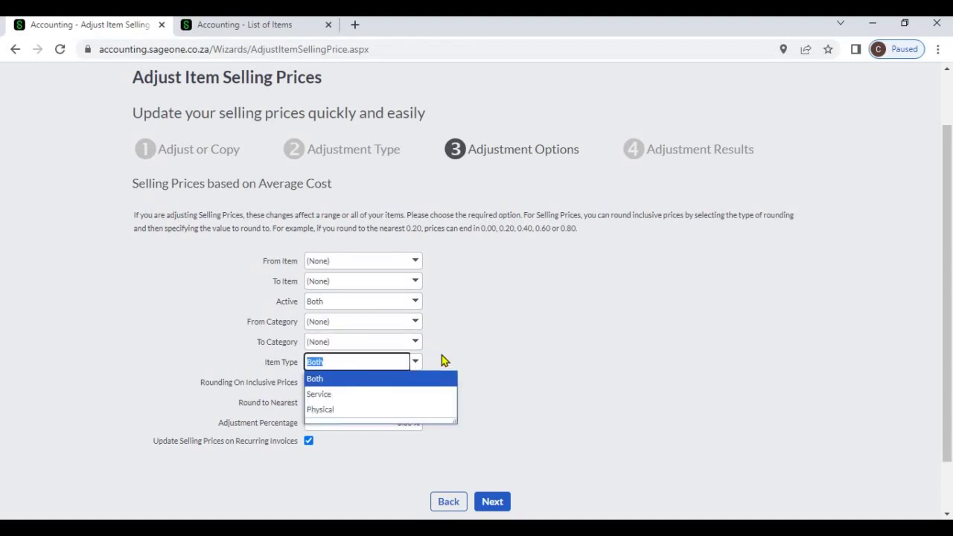
pyautogui.click(438, 365)
pyautogui.click(417, 386)
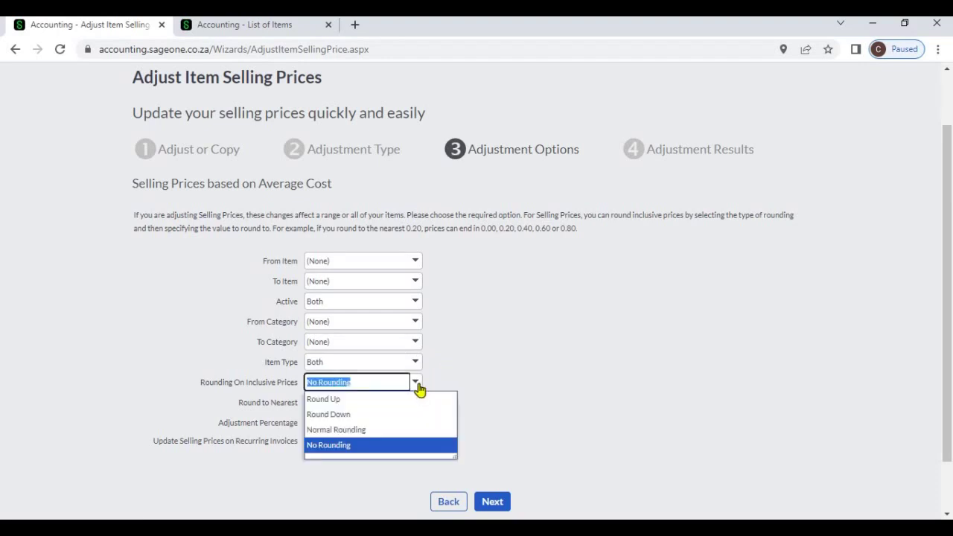
pyautogui.click(450, 374)
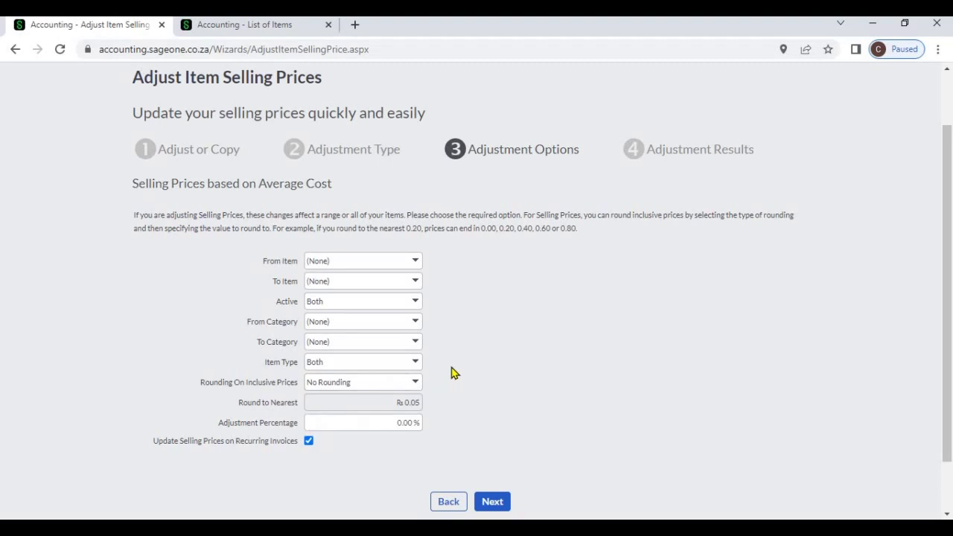
# Step: Set the average-cost adjustment percentage to 50%, apply the adjustment and finish the wizard
pyautogui.scroll(-1, 417, 368)
pyautogui.scroll(-1, 417, 368)
pyautogui.press('Tab')
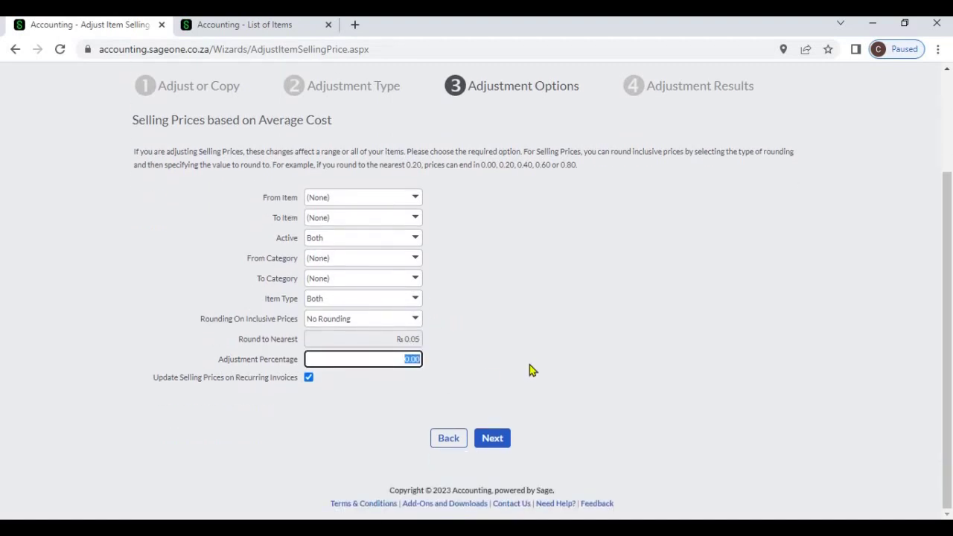
pyautogui.write('50')
pyautogui.click(525, 359)
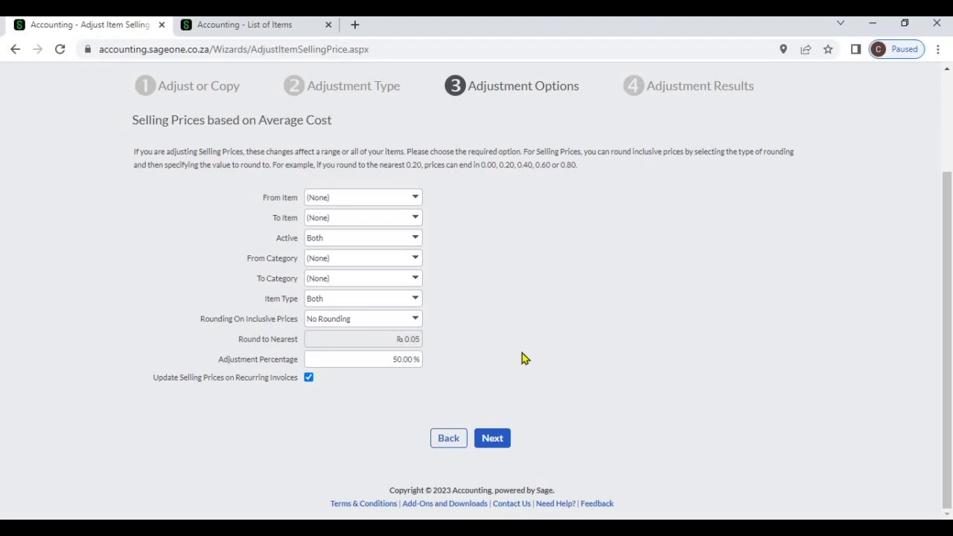
pyautogui.scroll(1, 303, 216)
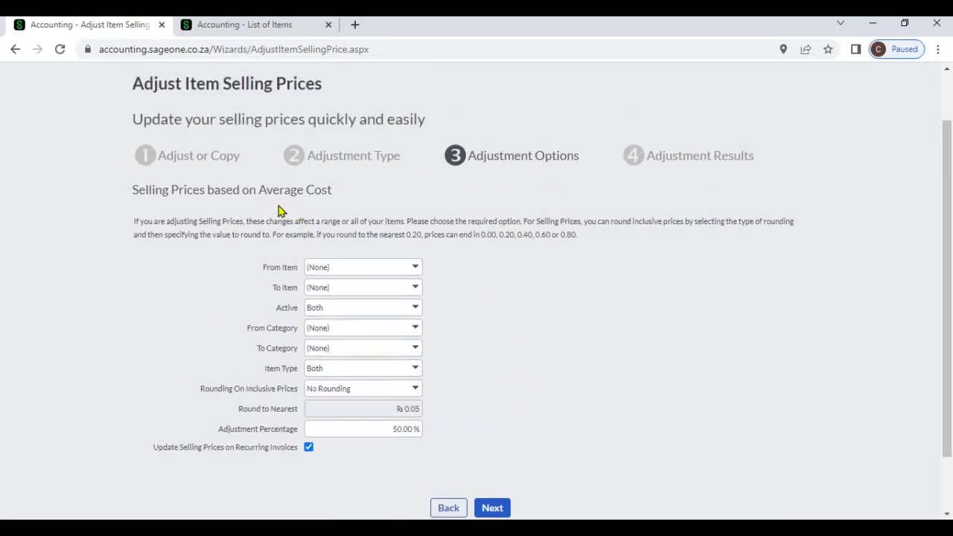
pyautogui.scroll(-1, 462, 341)
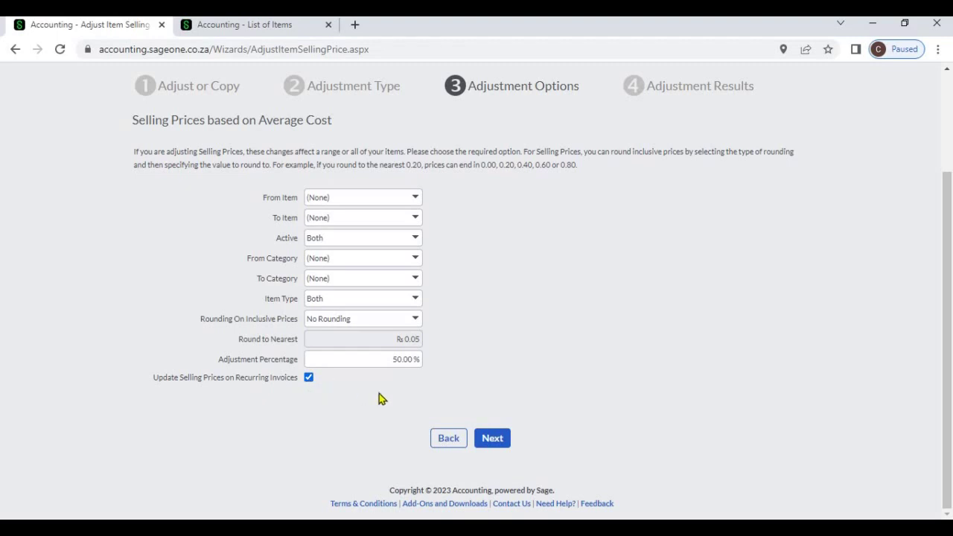
pyautogui.click(494, 440)
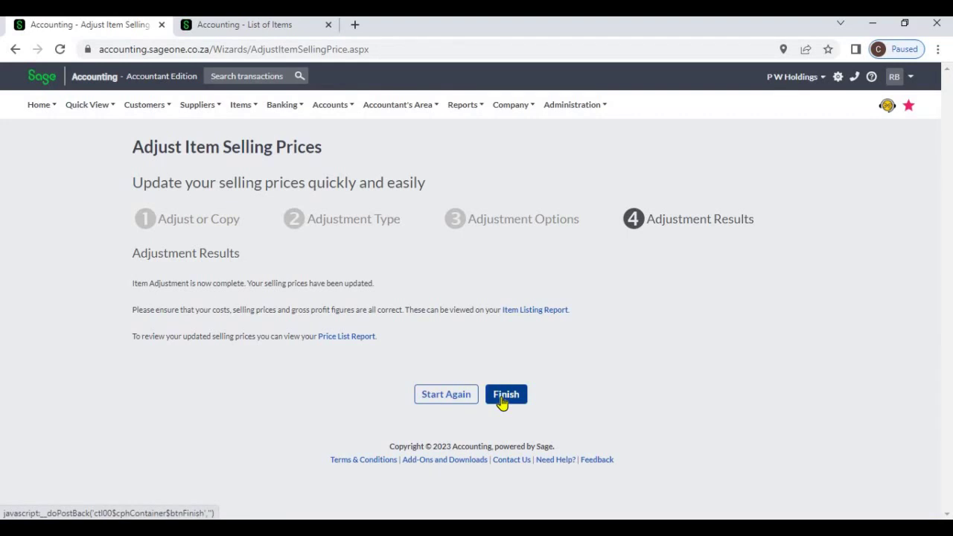
pyautogui.click(504, 399)
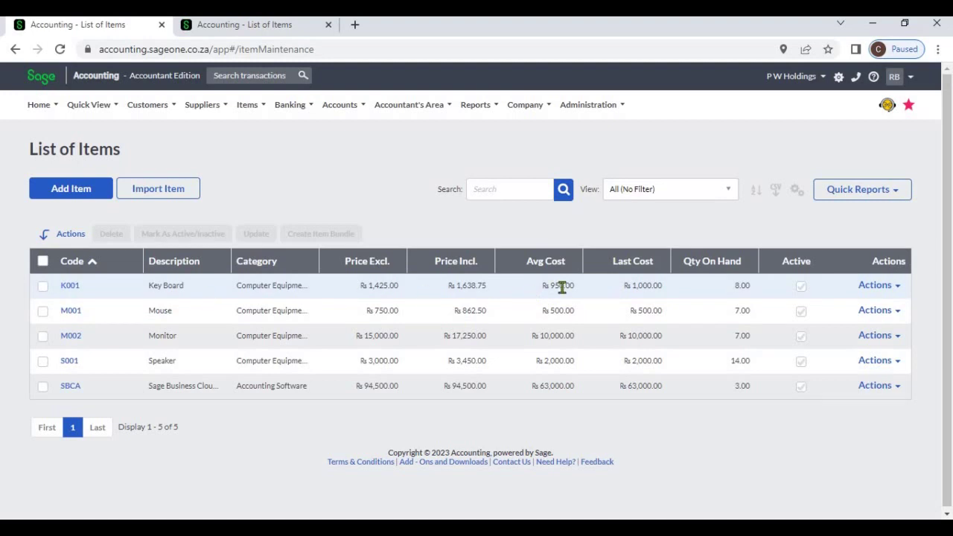
# Step: Mark the Key Board item and compare its selling price before and after the average-cost adjustment using the two open item lists
pyautogui.click(42, 288)
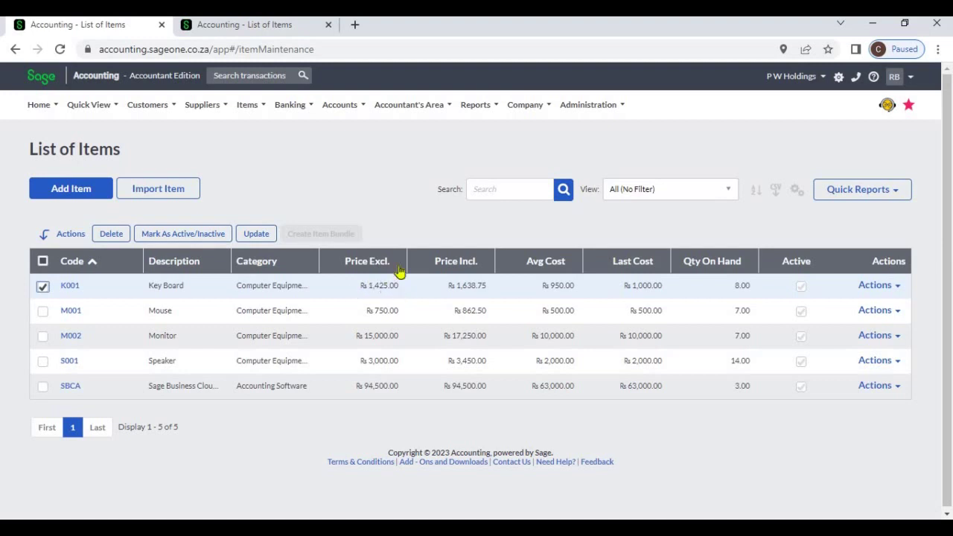
pyautogui.click(289, 30)
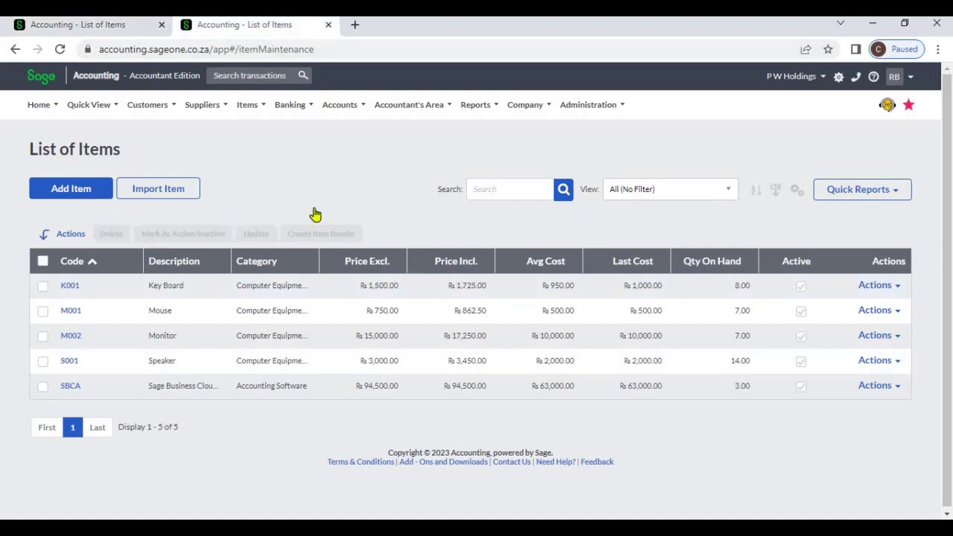
pyautogui.click(117, 25)
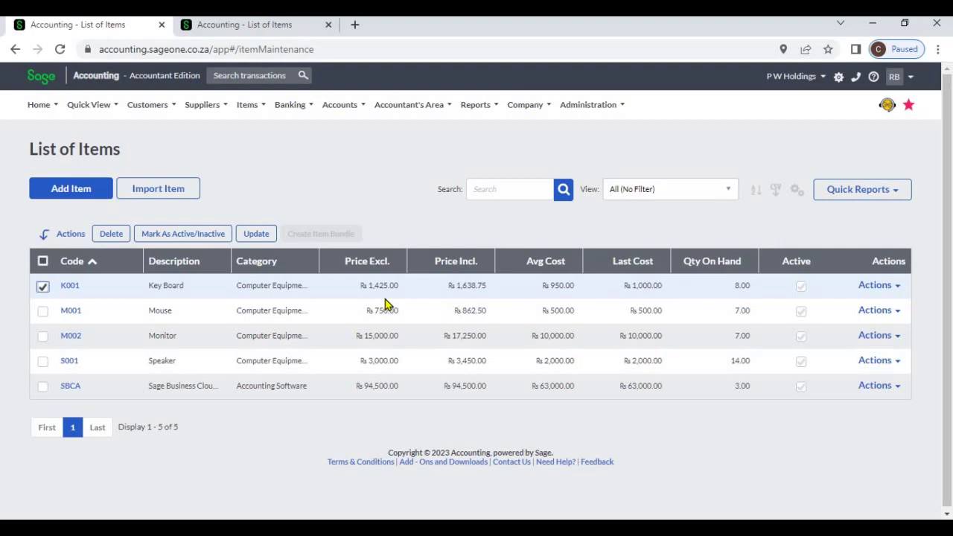
# Step: Start another item selling price adjustment and choose to adjust selling prices using the Quick Entry Grid
pyautogui.click(244, 111)
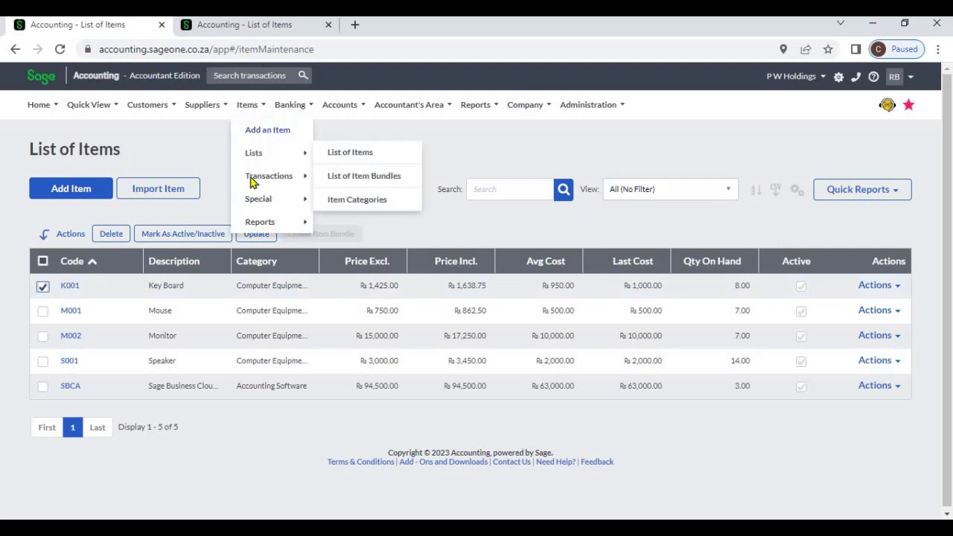
pyautogui.moveTo(254, 178)
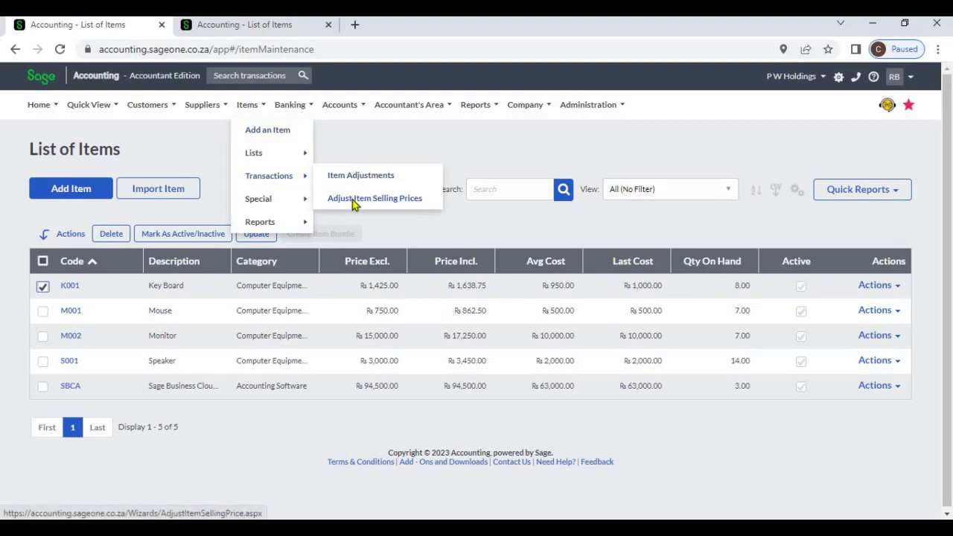
pyautogui.click(352, 200)
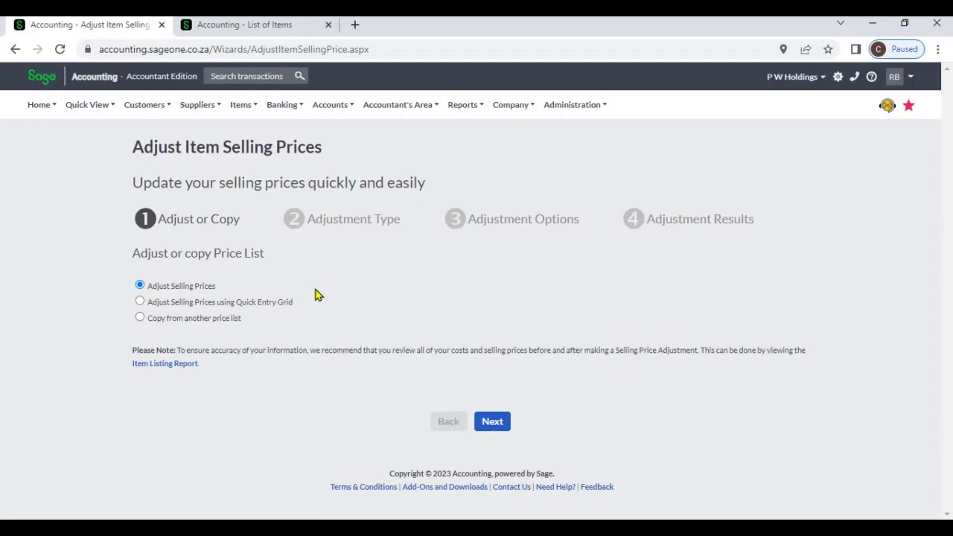
pyautogui.click(141, 302)
# Step: Refresh the other open item list, then return to the price adjustment and proceed to the quick entry options
pyautogui.click(244, 26)
pyautogui.click(60, 50)
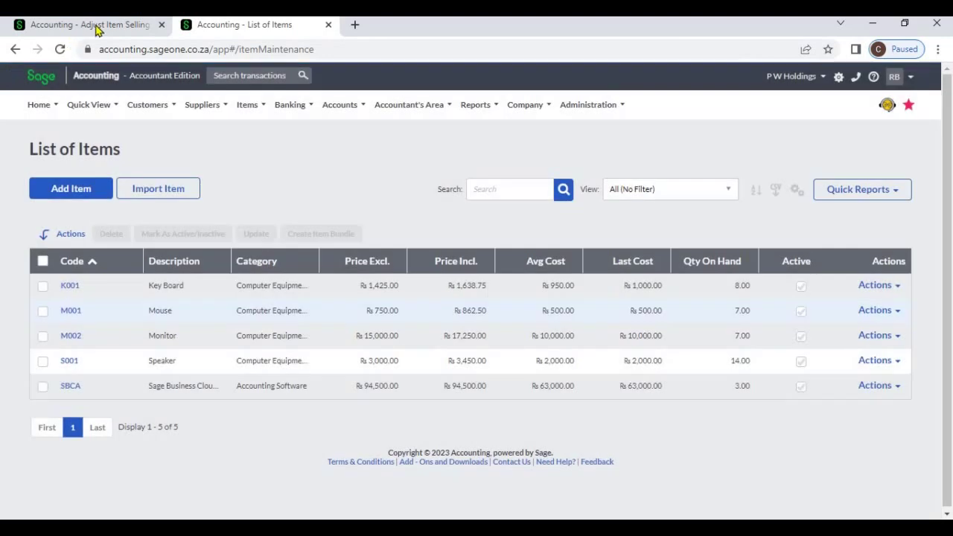
pyautogui.click(97, 29)
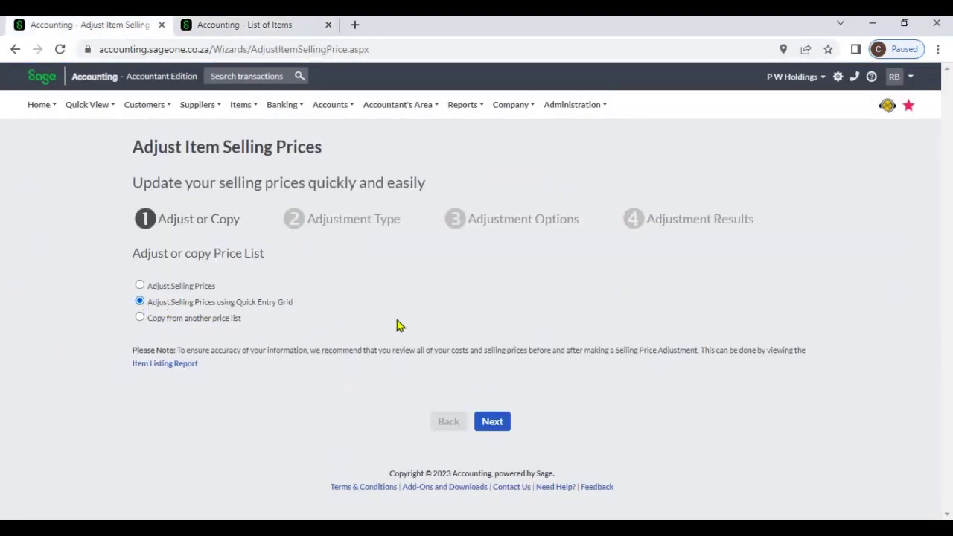
pyautogui.click(483, 424)
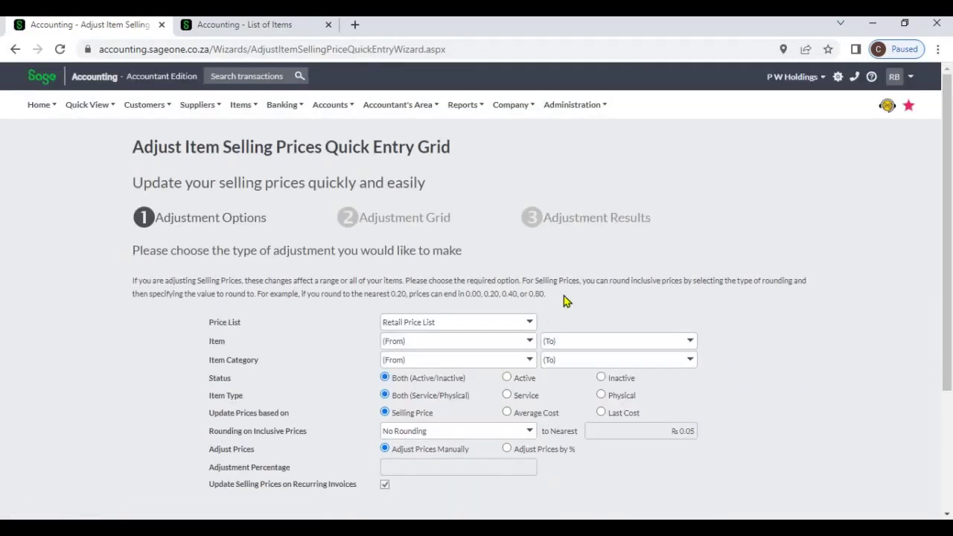
# Step: Review the price list and item range choices, keep Retail Price List with manual price adjustment, and load the adjustment grid
pyautogui.scroll(-2, 564, 296)
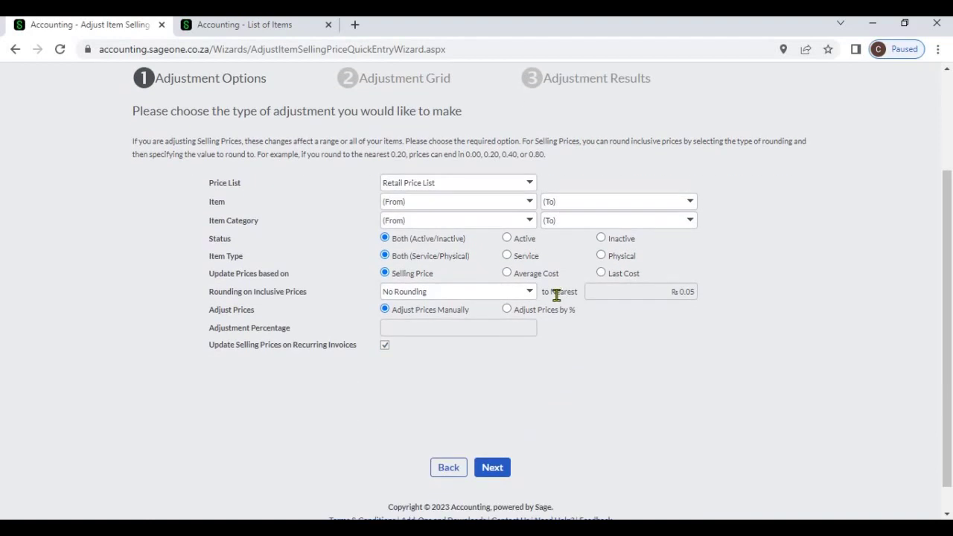
pyautogui.click(529, 187)
pyautogui.click(572, 189)
pyautogui.click(533, 206)
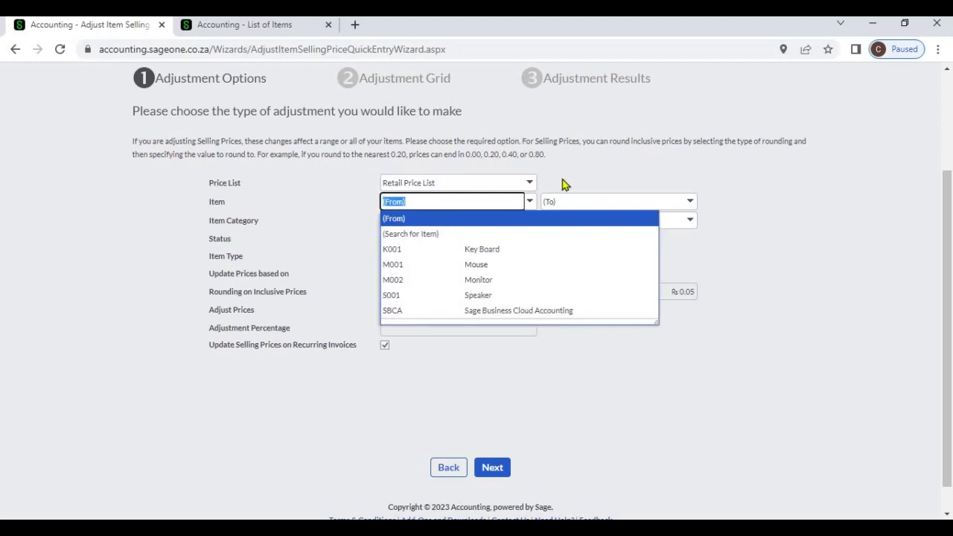
pyautogui.click(564, 184)
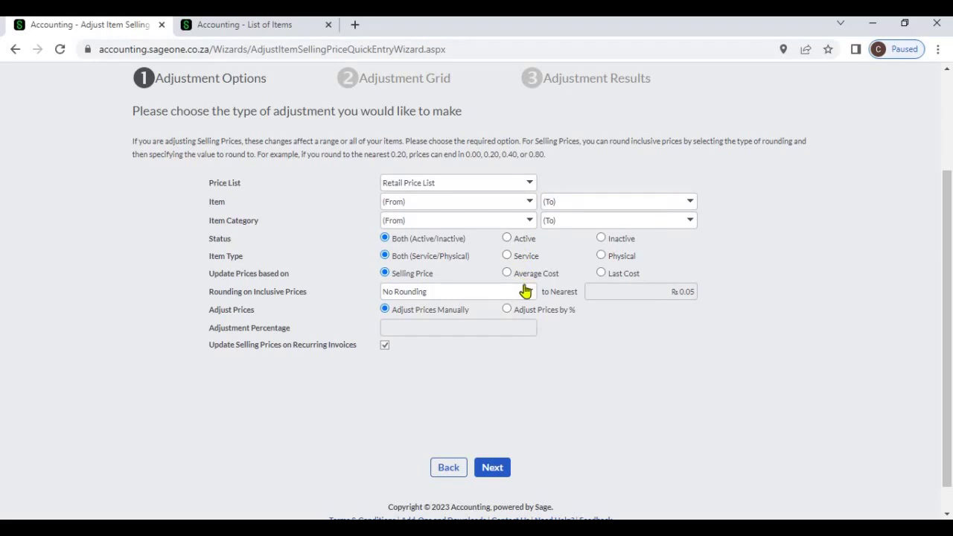
pyautogui.click(497, 475)
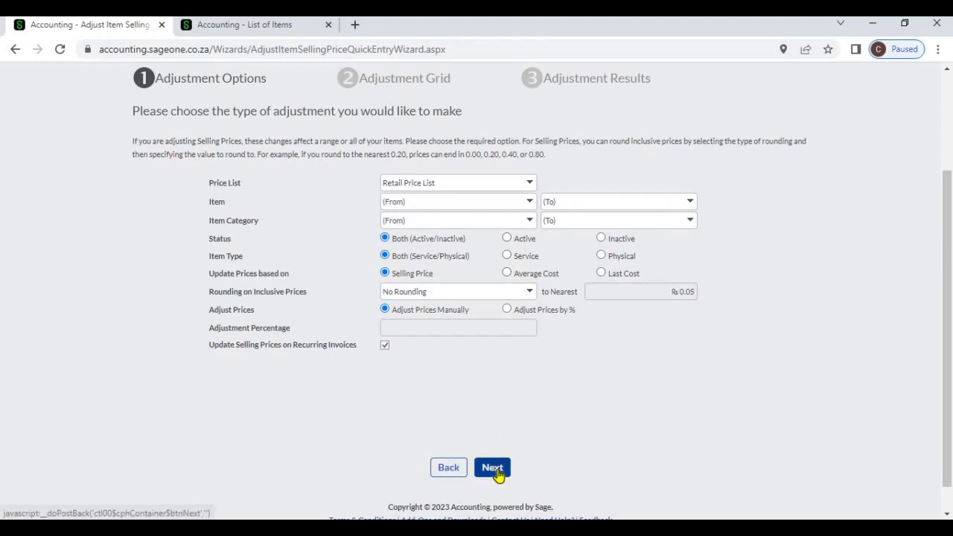
pyautogui.moveTo(498, 474)
pyautogui.mouseDown()
pyautogui.moveTo(499, 459)
pyautogui.moveTo(492, 467)
pyautogui.mouseUp()
pyautogui.click(493, 467)
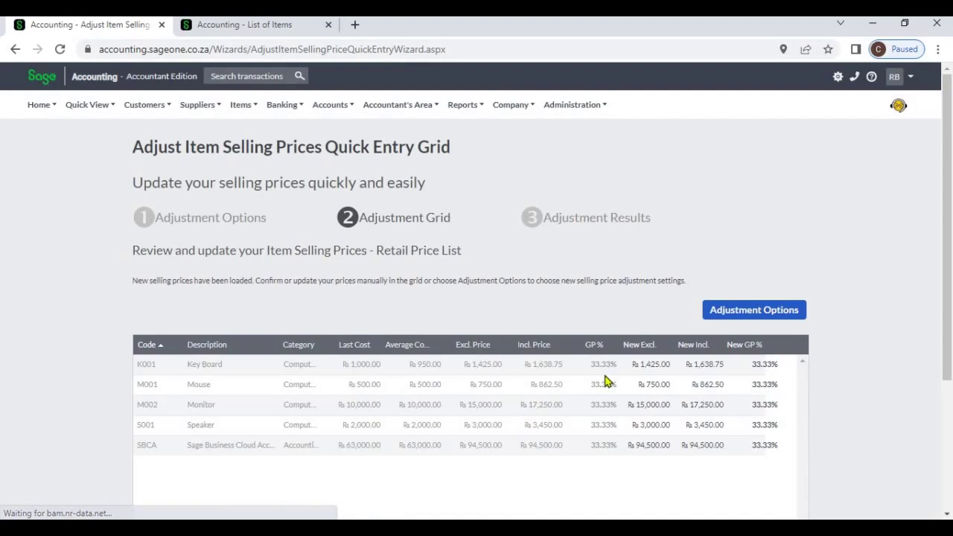
# Step: Set the new exclusive prices to 1500 for Key Board, 1000 for Mouse and 16000 for Monitor
pyautogui.click(651, 365)
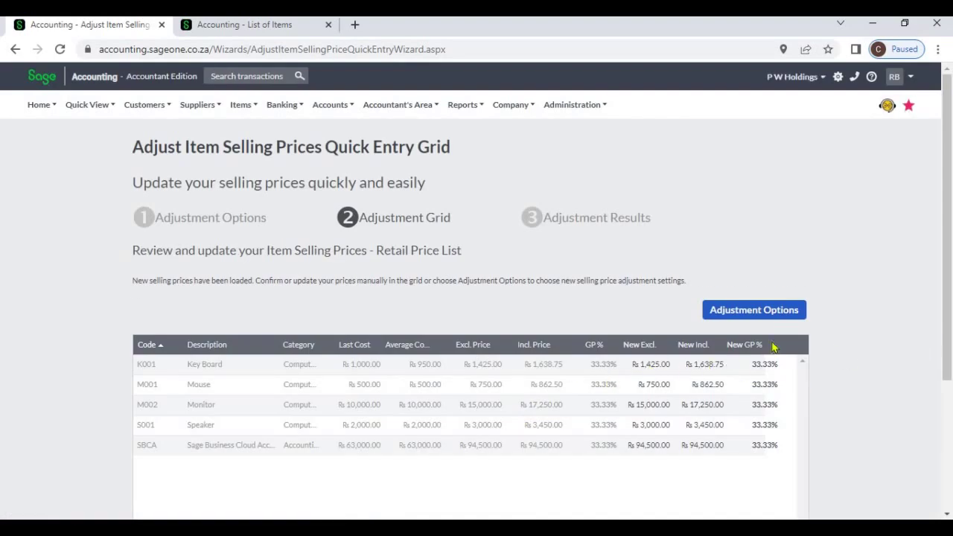
pyautogui.write('1500')
pyautogui.click(647, 384)
pyautogui.write('1000')
pyautogui.click(645, 407)
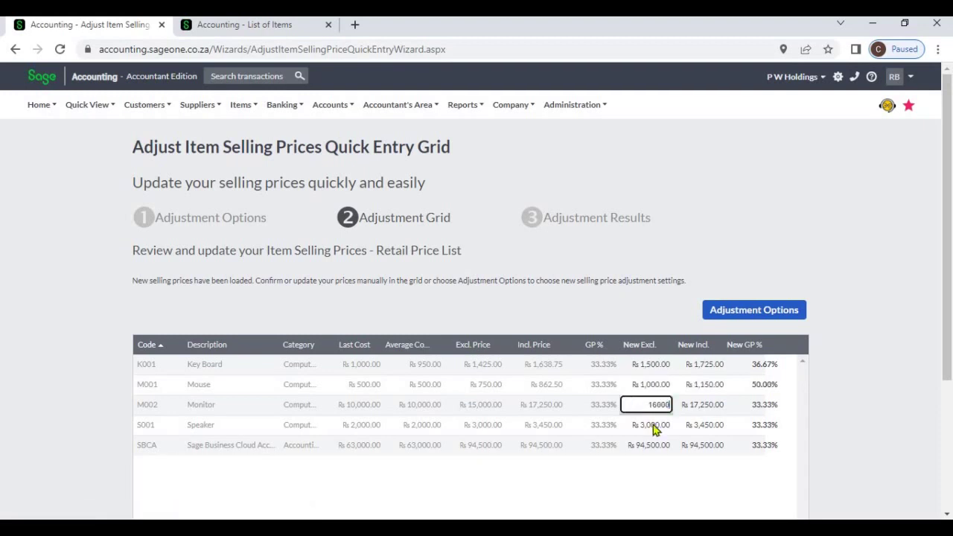
pyautogui.click(738, 271)
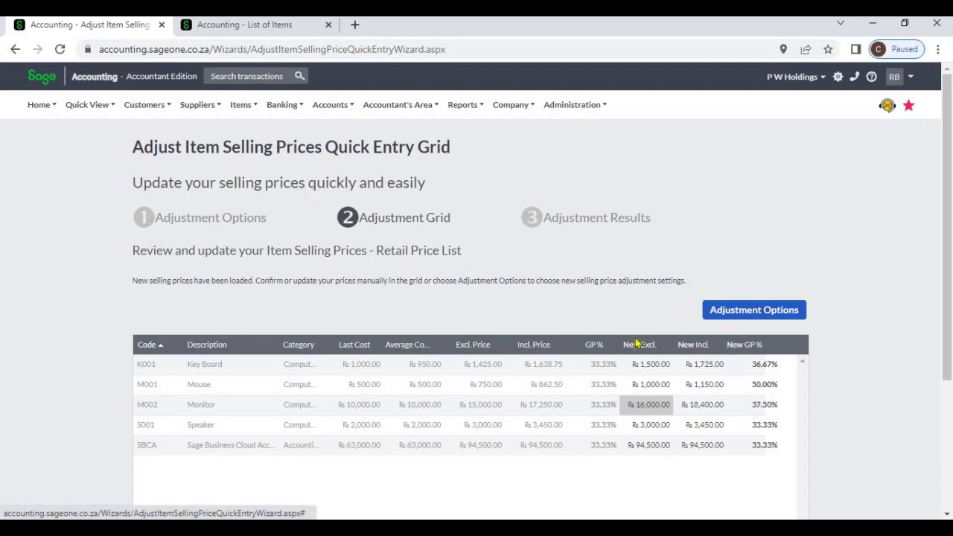
# Step: Apply the quick-entry price changes and finish the wizard, then check the earlier prices in the other item list
pyautogui.scroll(-3, 635, 340)
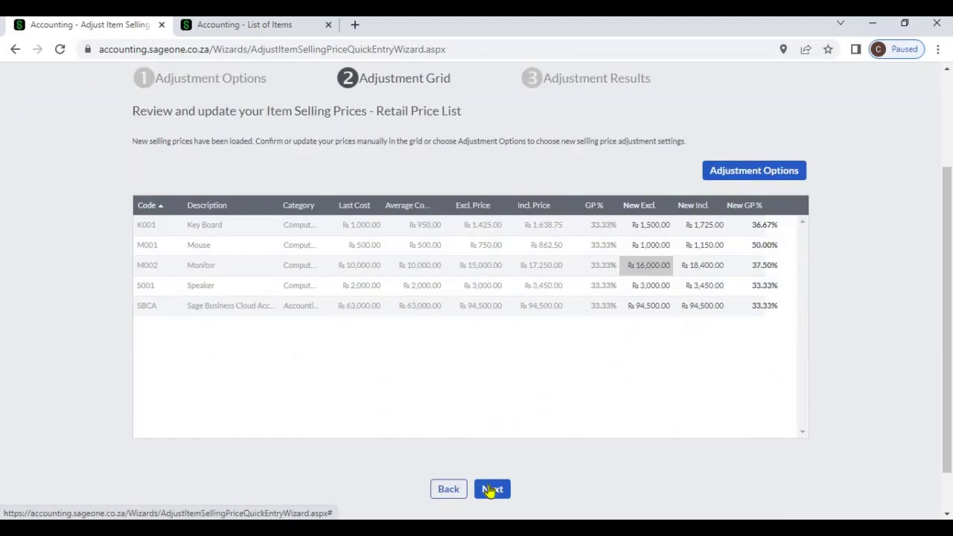
pyautogui.click(492, 490)
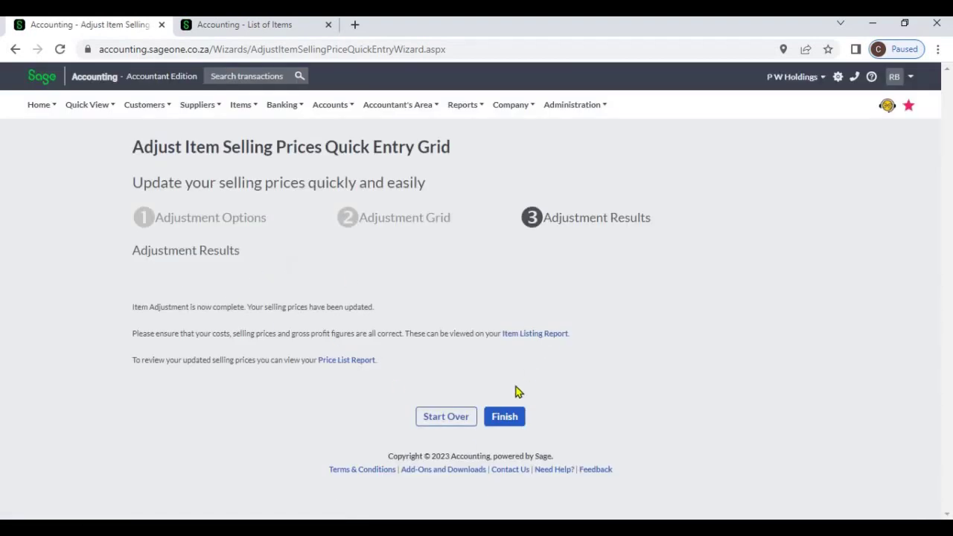
pyautogui.click(516, 418)
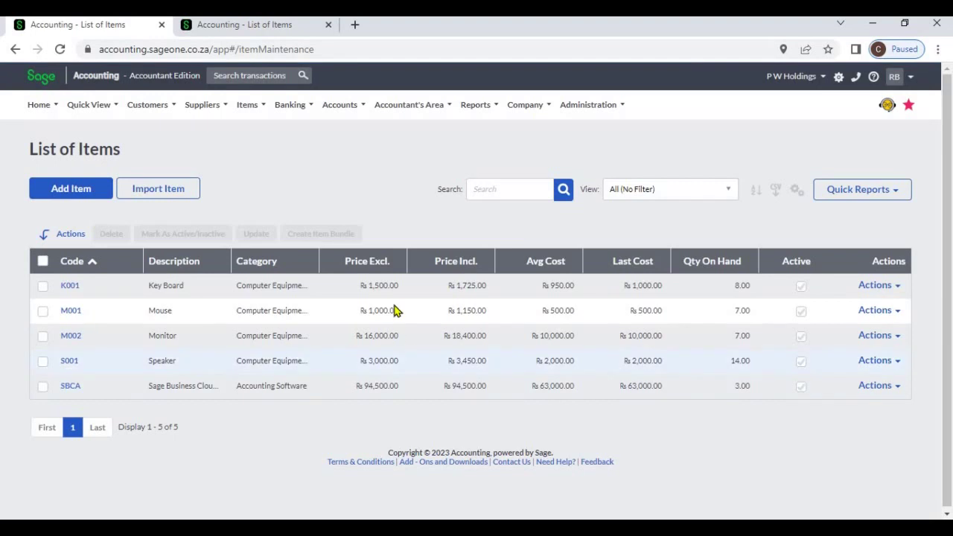
pyautogui.click(274, 31)
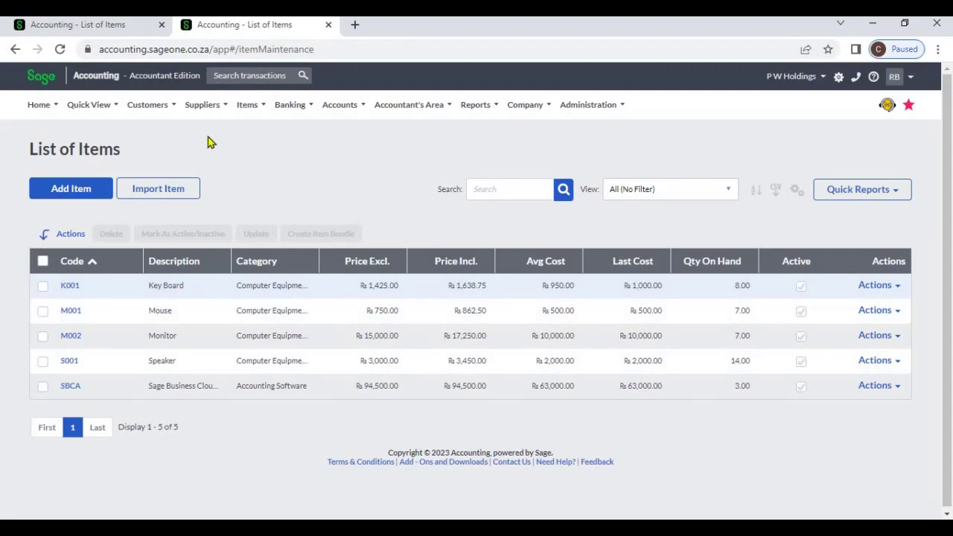
# Step: Return to the updated item list, start a new item selling price adjustment and choose to copy from another price list
pyautogui.click(119, 25)
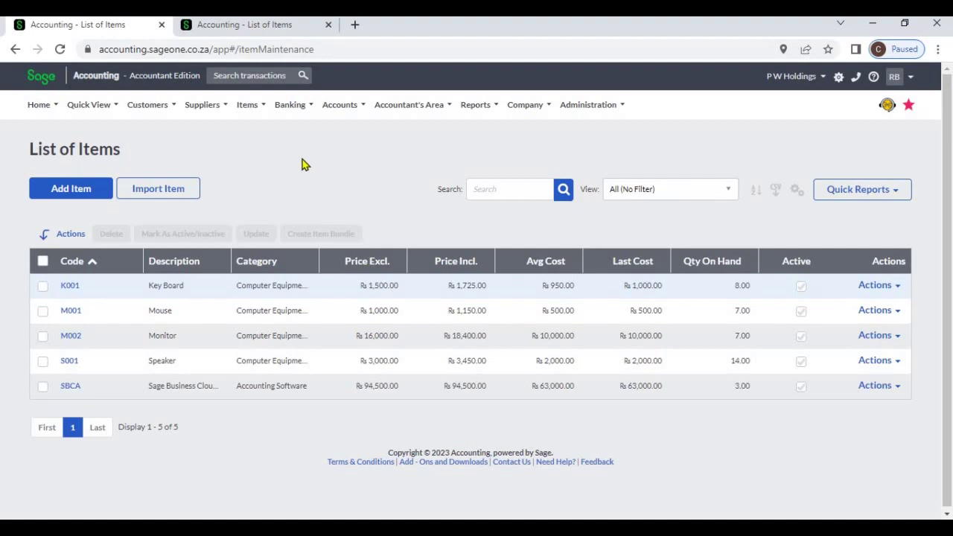
pyautogui.click(257, 111)
pyautogui.moveTo(268, 178)
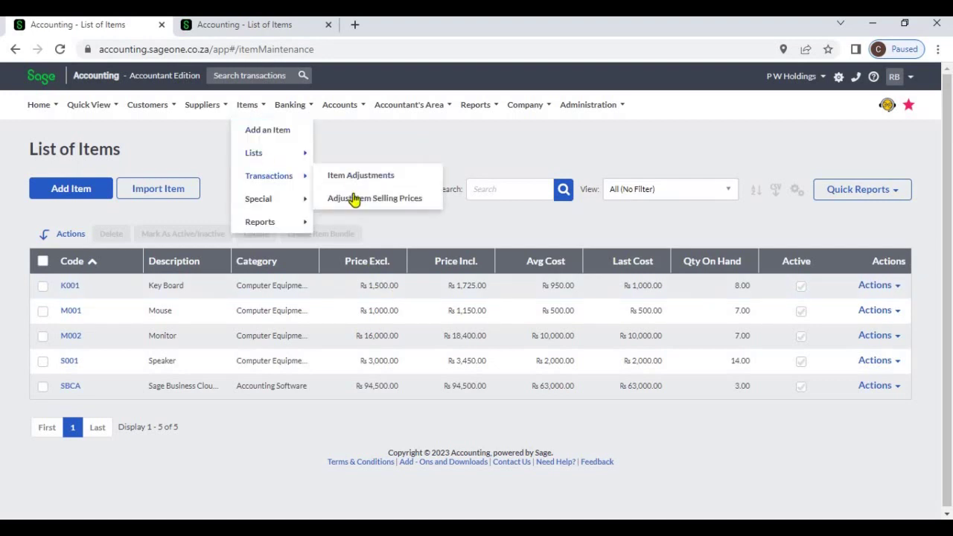
pyautogui.click(353, 198)
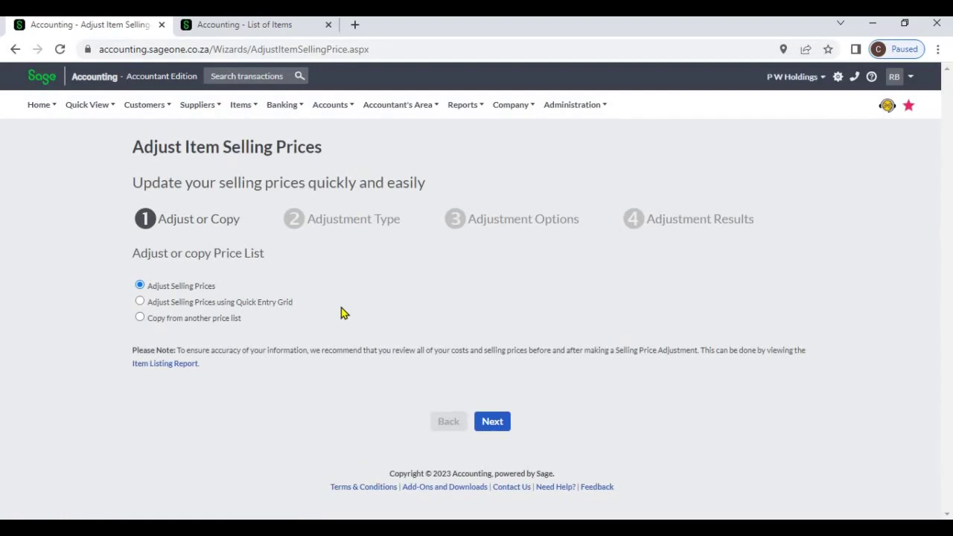
pyautogui.click(231, 320)
pyautogui.click(485, 425)
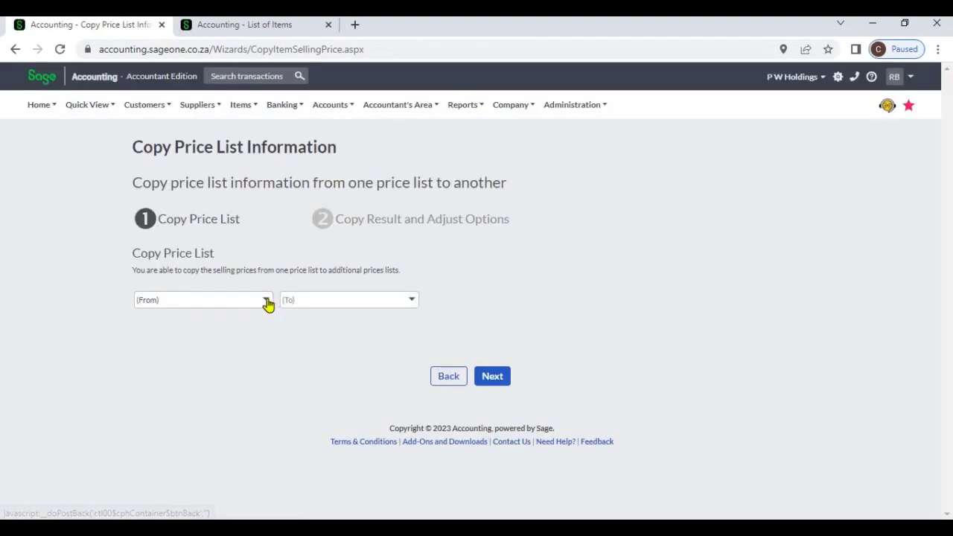
# Step: Copy the selling prices from Retail Price List to Wholesale Price List, then go back to adjusting selling prices
pyautogui.click(267, 300)
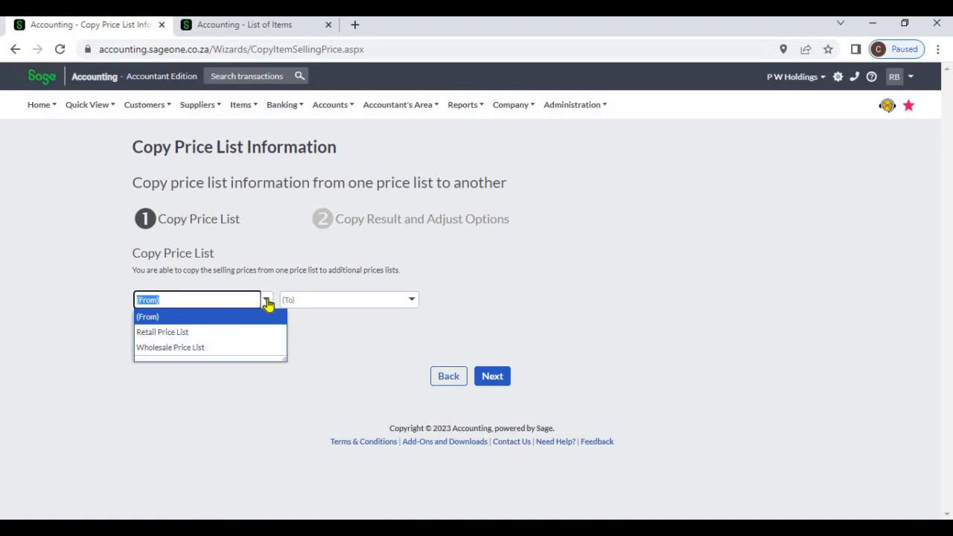
pyautogui.click(250, 335)
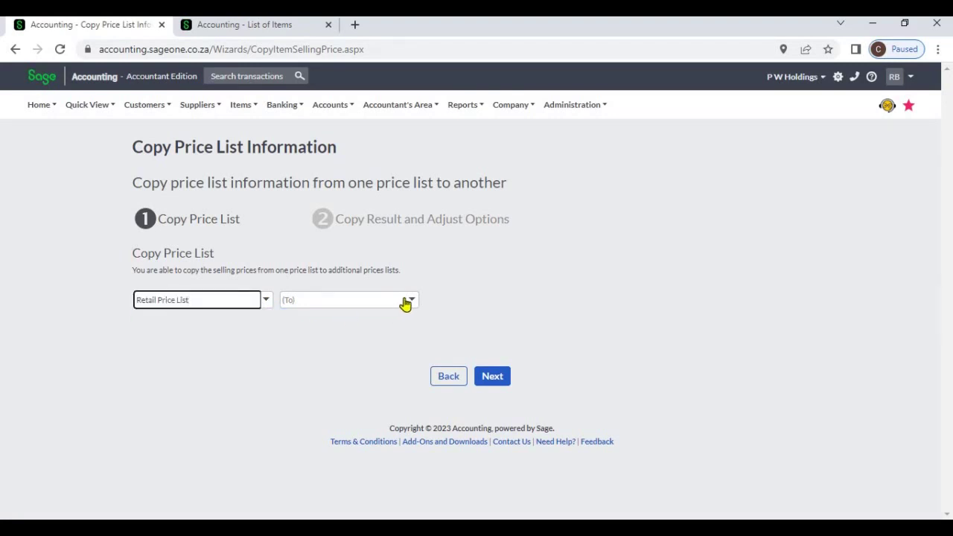
pyautogui.click(410, 301)
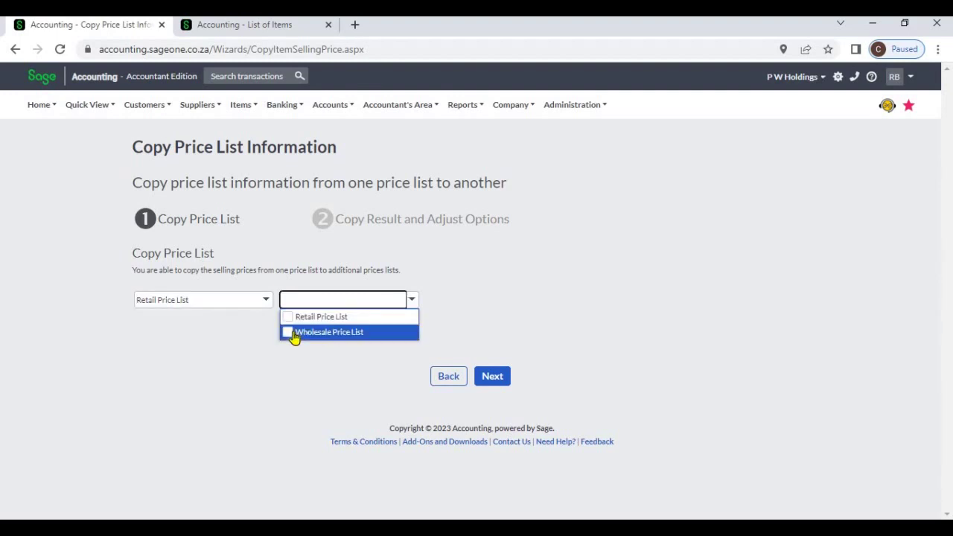
pyautogui.click(293, 333)
pyautogui.click(294, 366)
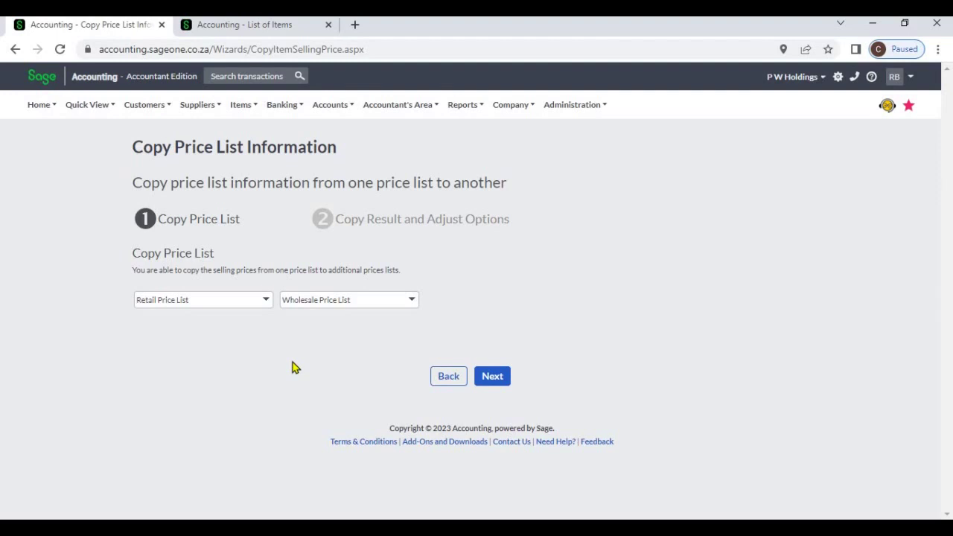
pyautogui.click(493, 377)
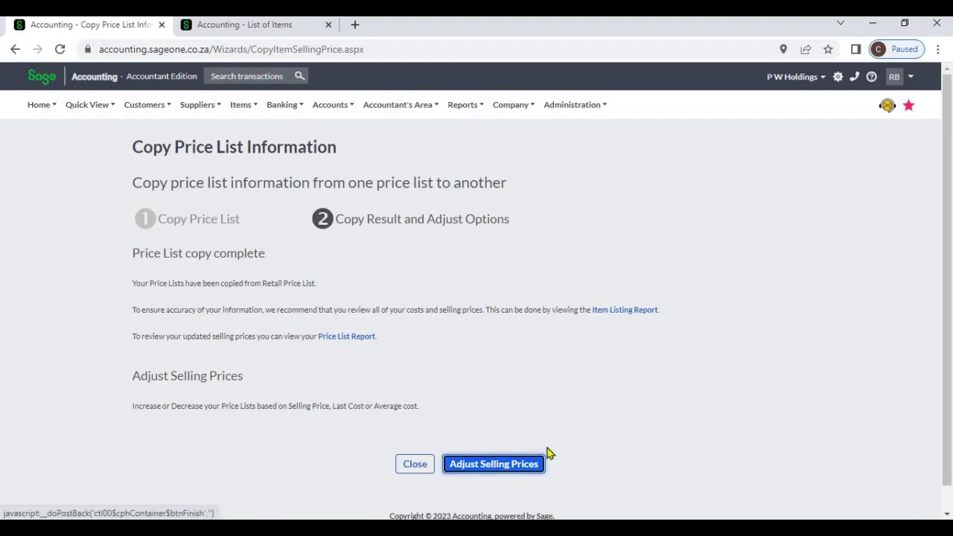
pyautogui.click(508, 467)
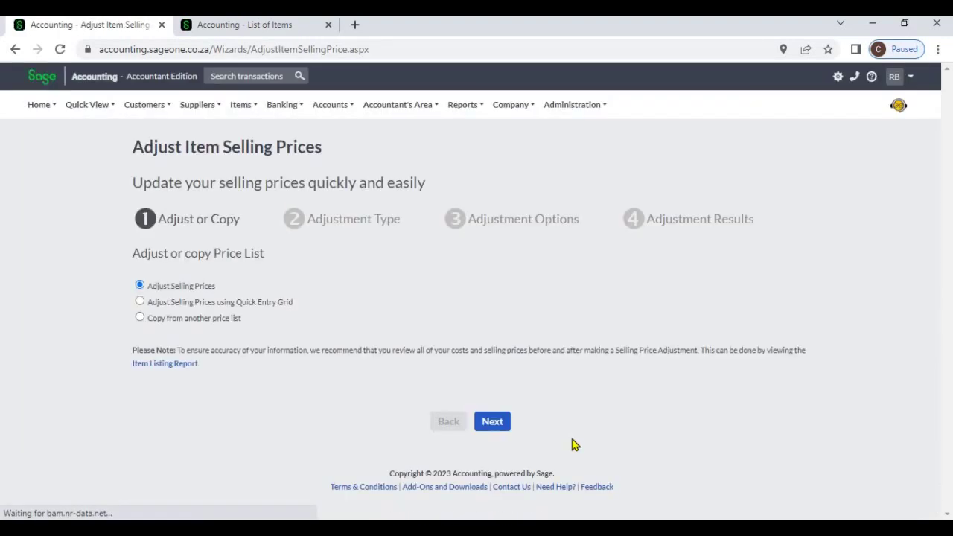